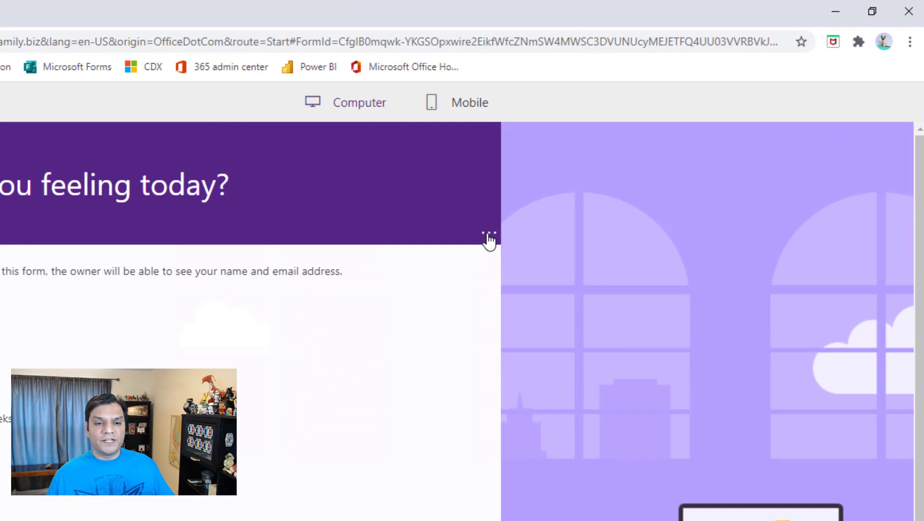
# Enable Immersive Reader in the form preview and open it for the form title.
pyautogui.click(488, 235)
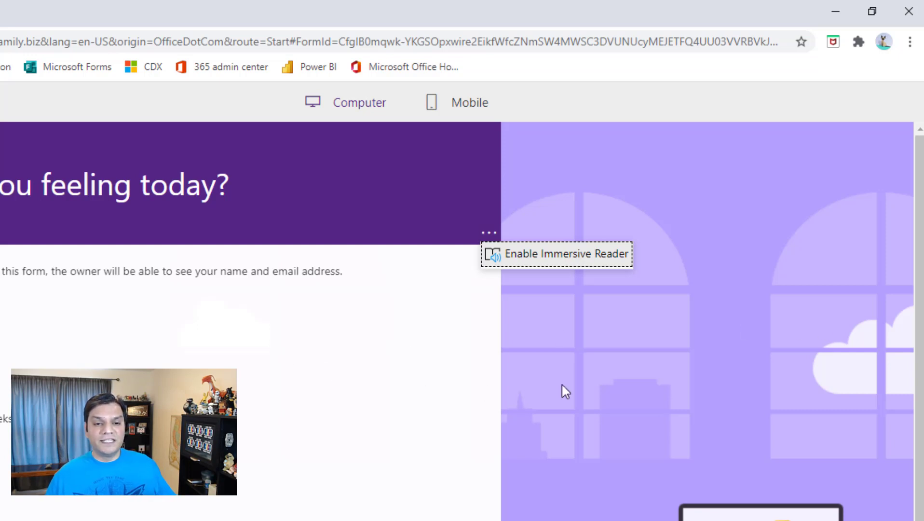
pyautogui.click(588, 262)
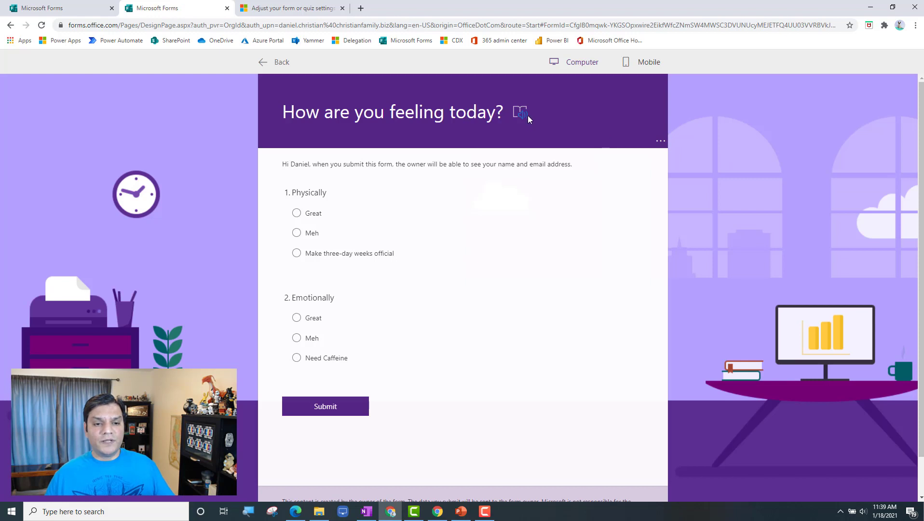
pyautogui.click(523, 114)
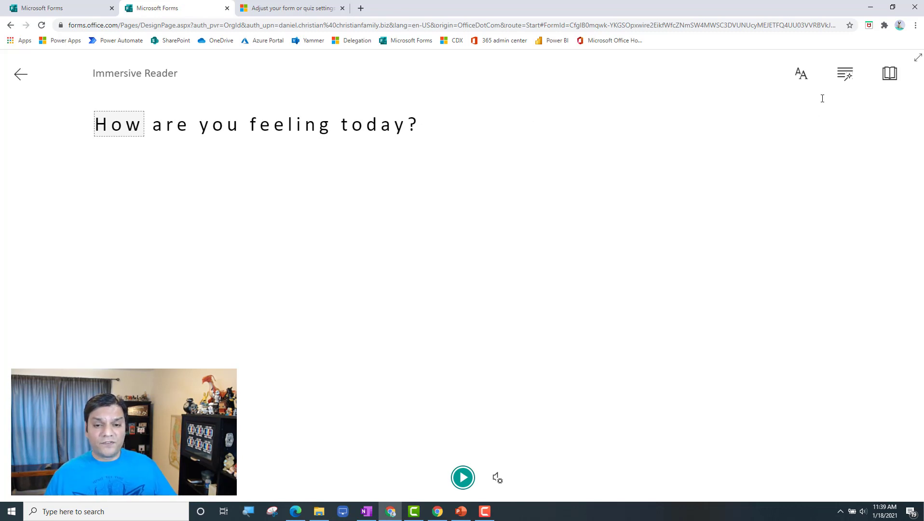
# Set the Immersive Reader text size to 48 and have the form title read aloud.
pyautogui.click(809, 83)
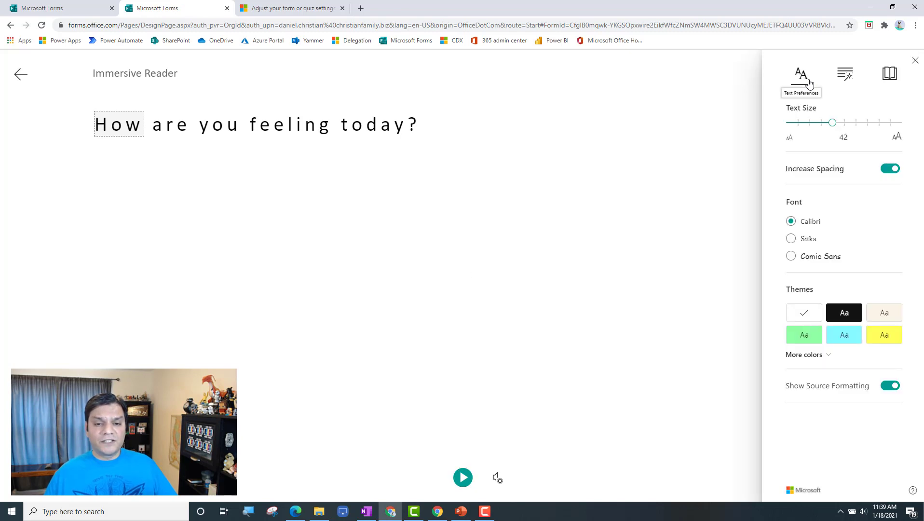
pyautogui.moveTo(833, 124)
pyautogui.mouseDown()
pyautogui.moveTo(858, 124)
pyautogui.moveTo(833, 126)
pyautogui.moveTo(842, 125)
pyautogui.mouseUp()
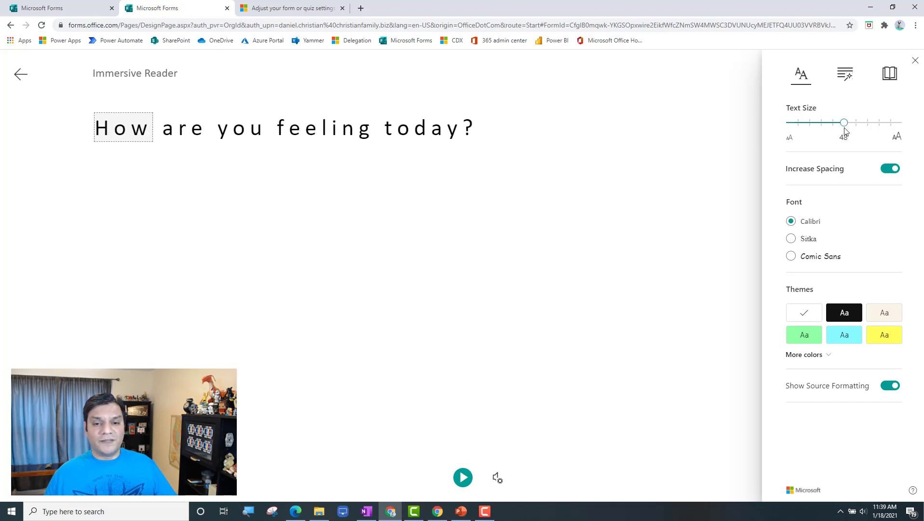
pyautogui.click(916, 66)
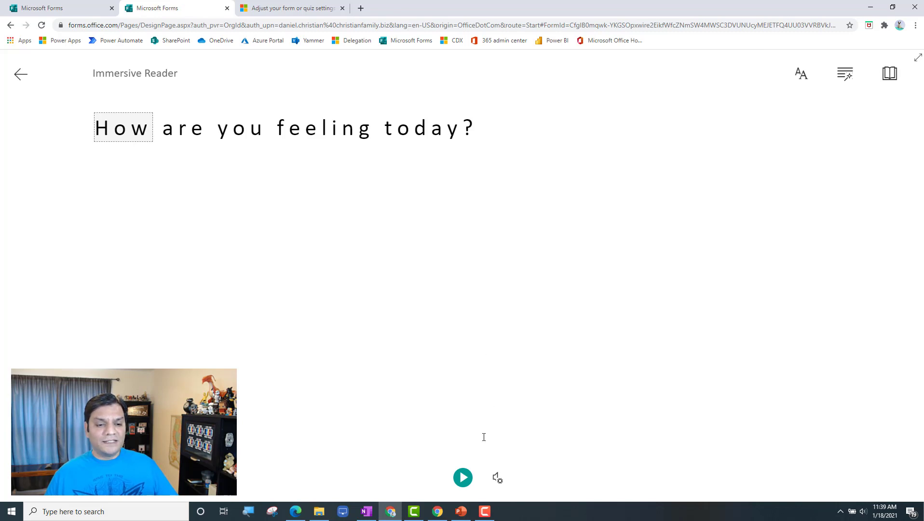
pyautogui.click(466, 482)
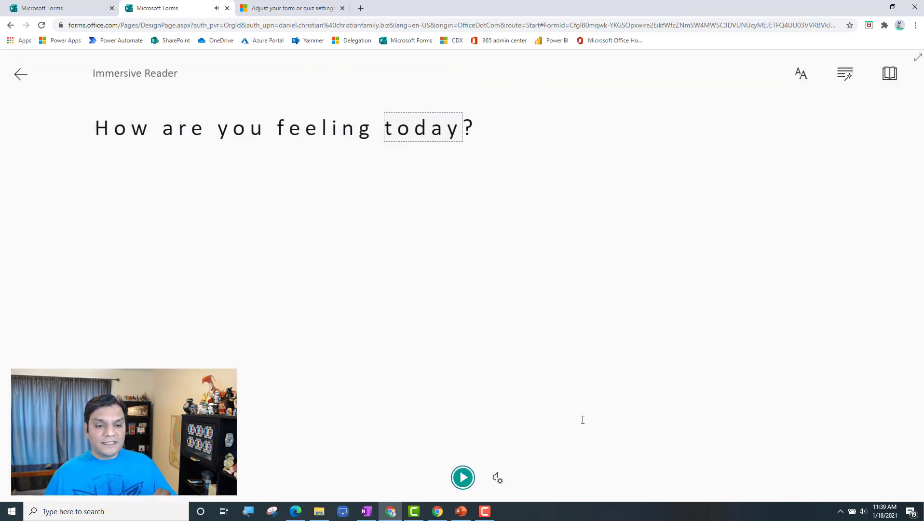
pyautogui.click(466, 481)
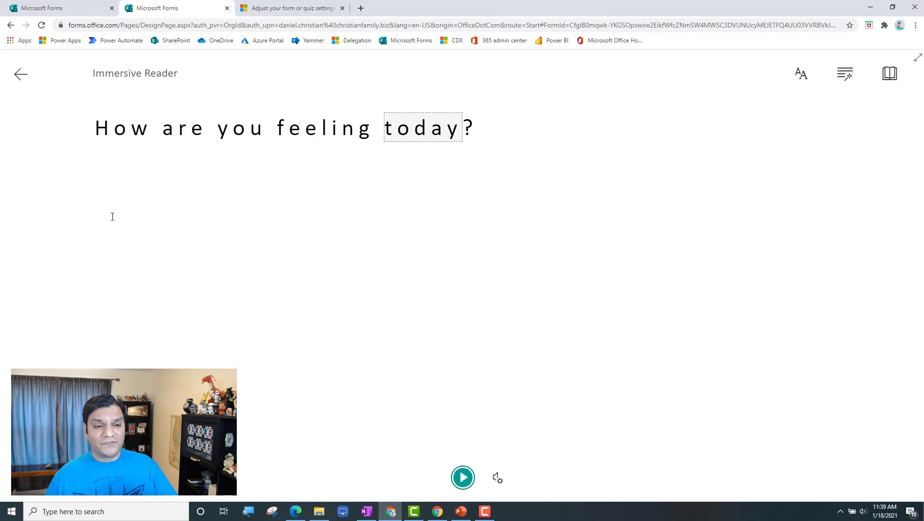
# Leave Immersive Reader and disable it for the form preview.
pyautogui.click(21, 75)
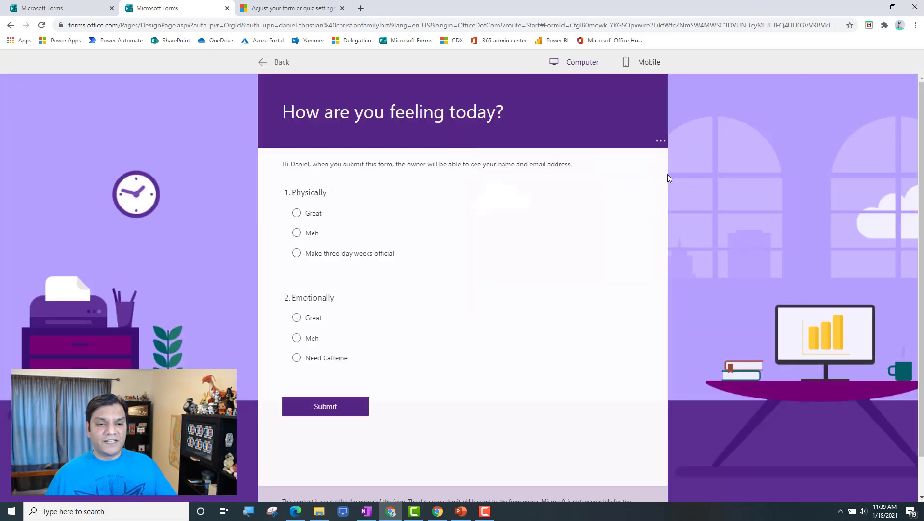
pyautogui.click(662, 143)
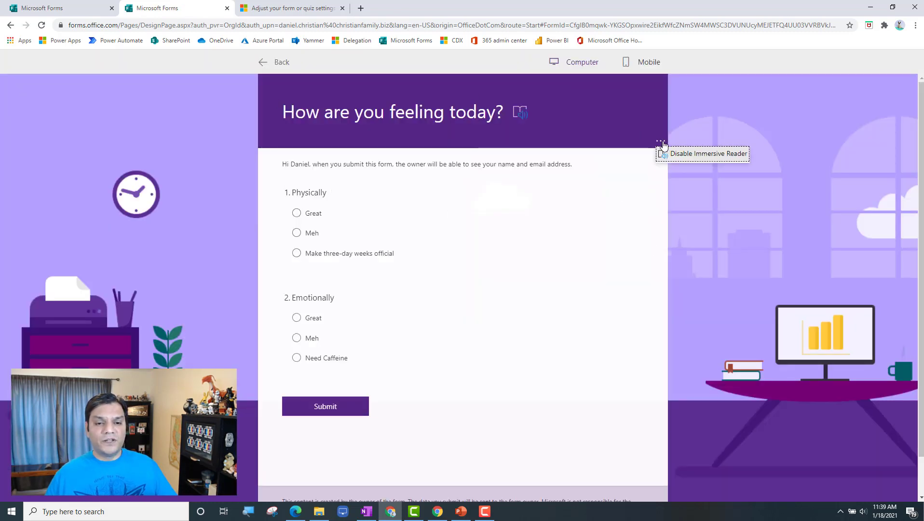
pyautogui.click(698, 161)
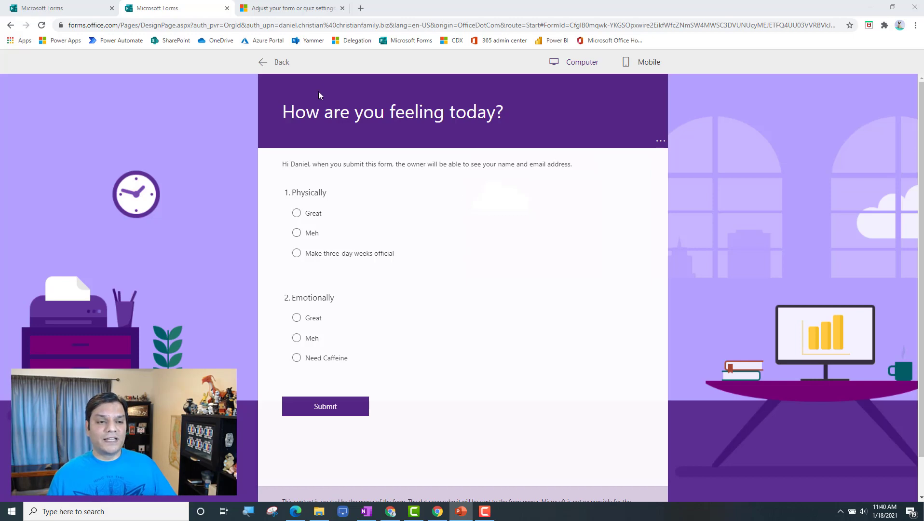
# Return to the form editor and enable a customized thank you message in the form settings.
pyautogui.click(283, 63)
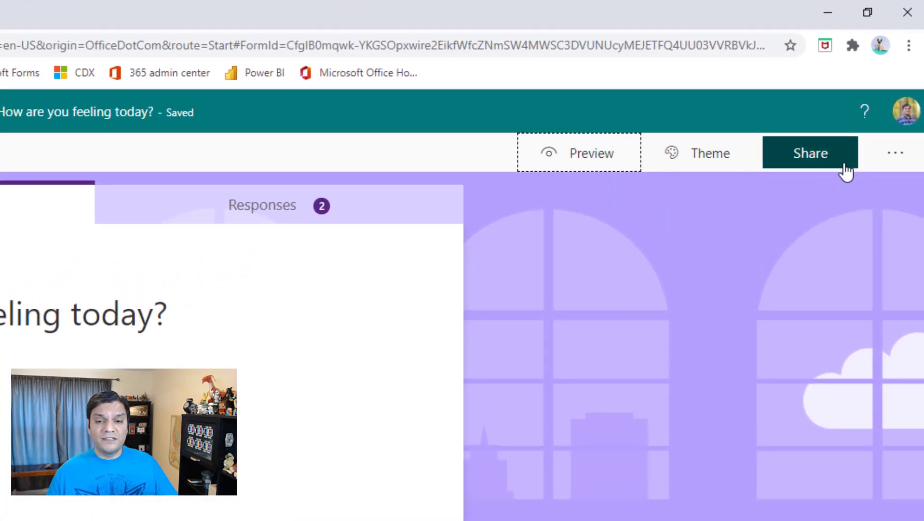
pyautogui.click(913, 164)
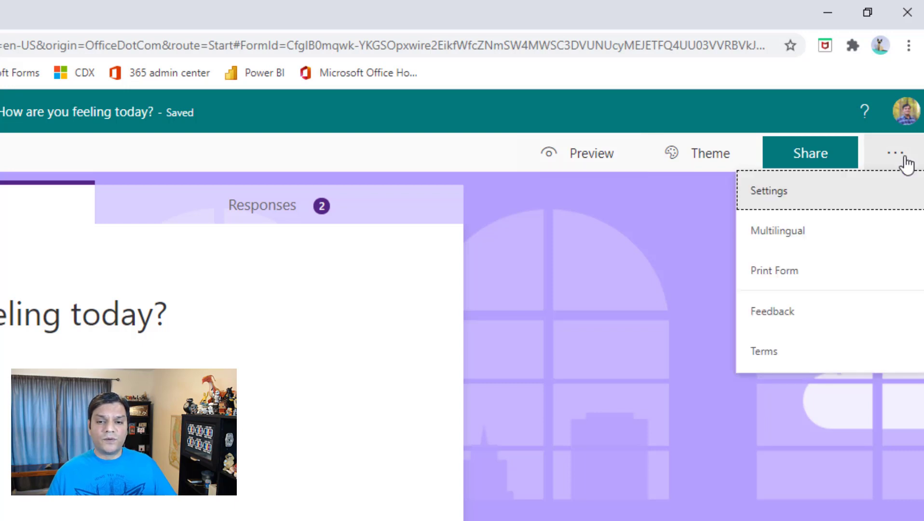
pyautogui.click(802, 195)
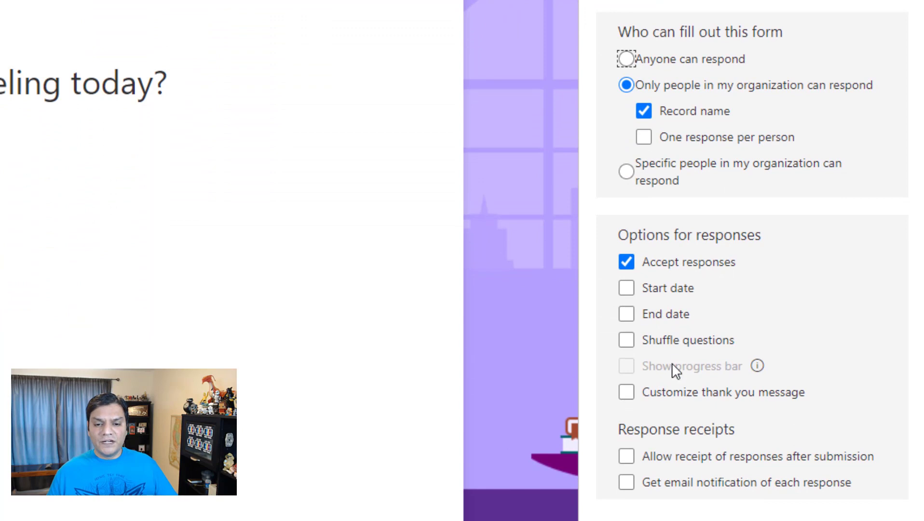
pyautogui.click(627, 392)
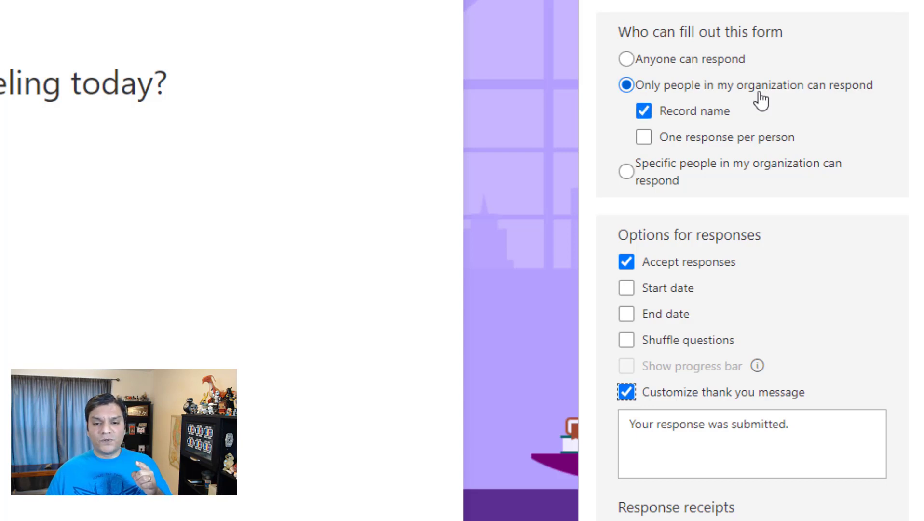
# Try the three respondent options for the form, ending with Specific people in my organization can respond.
pyautogui.click(627, 59)
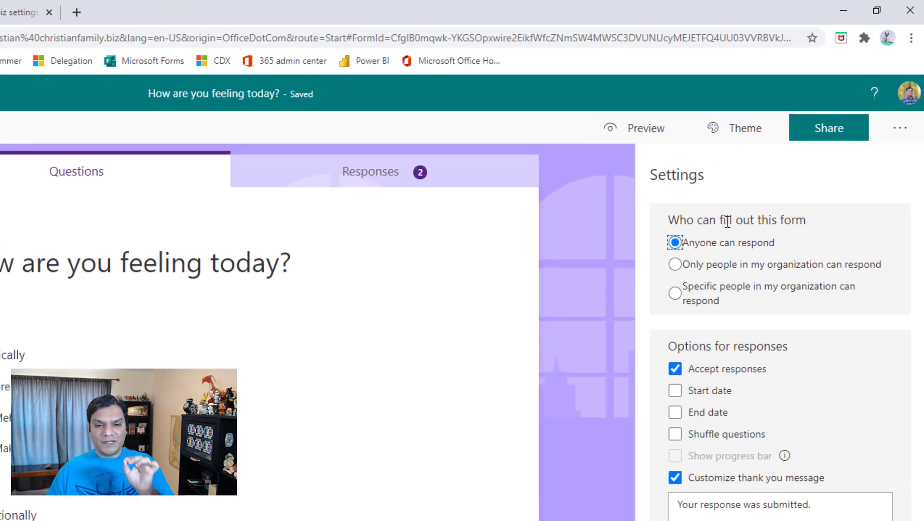
pyautogui.click(675, 293)
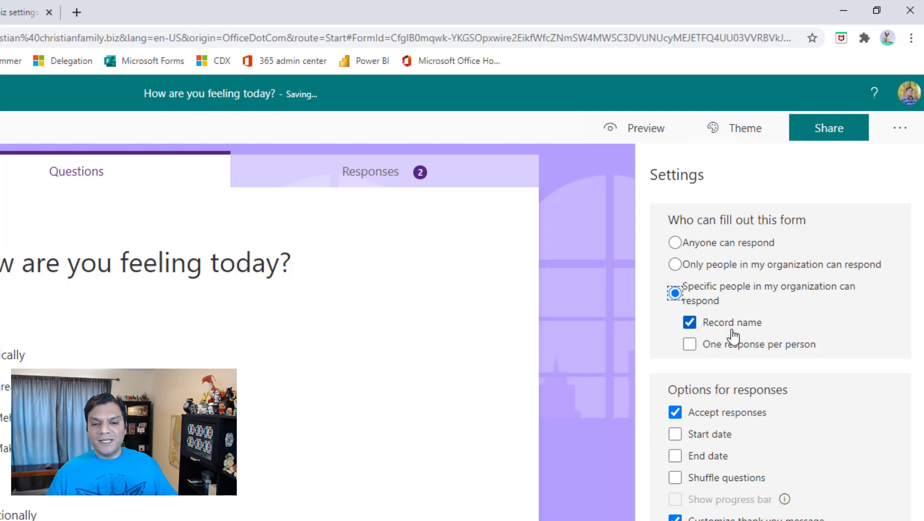
pyautogui.click(675, 264)
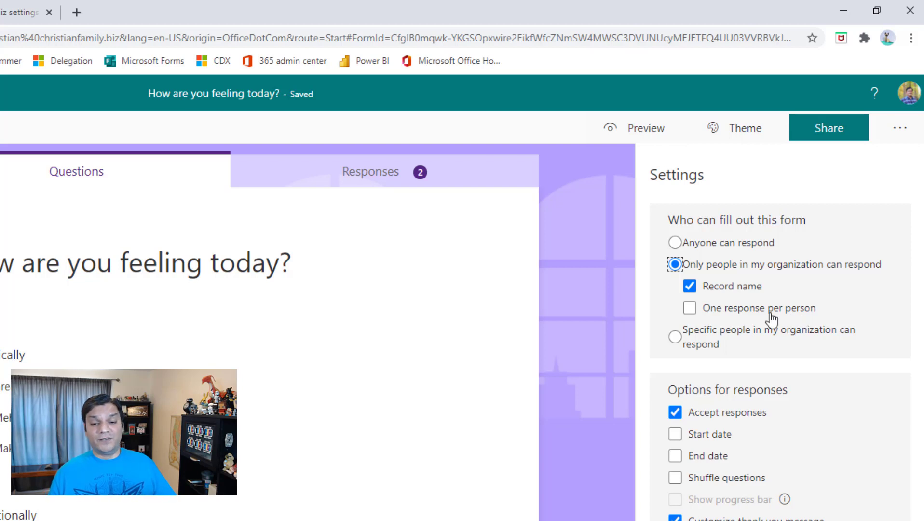
pyautogui.click(676, 338)
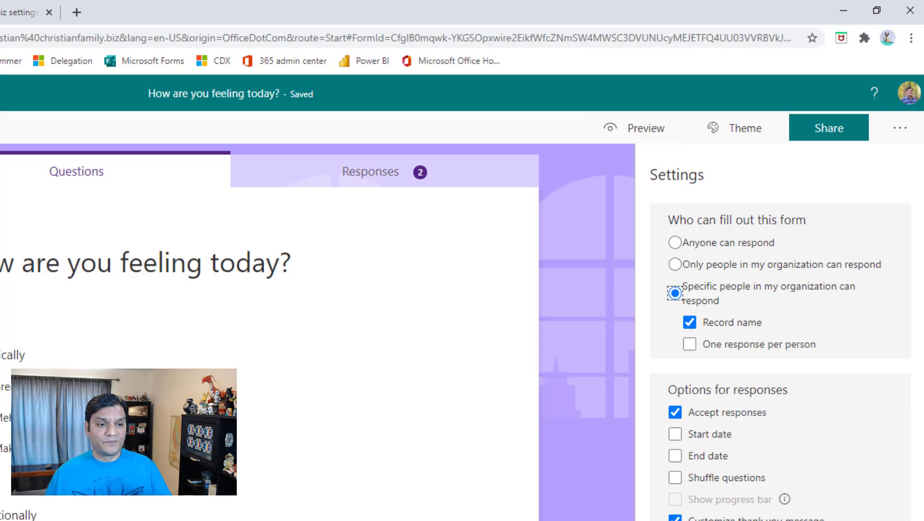
# Read the support article's section and notes on who can fill out a form, and return to the form.
pyautogui.click(19, 15)
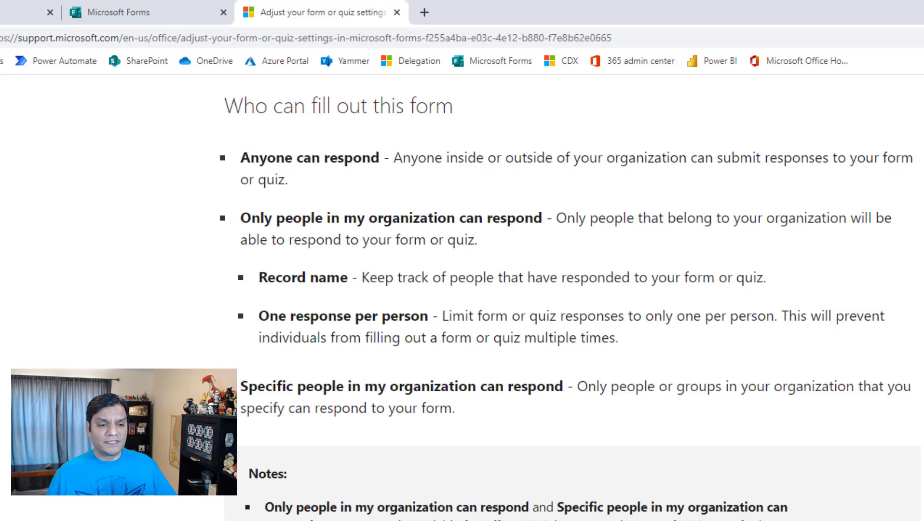
pyautogui.scroll(-3, 372, 391)
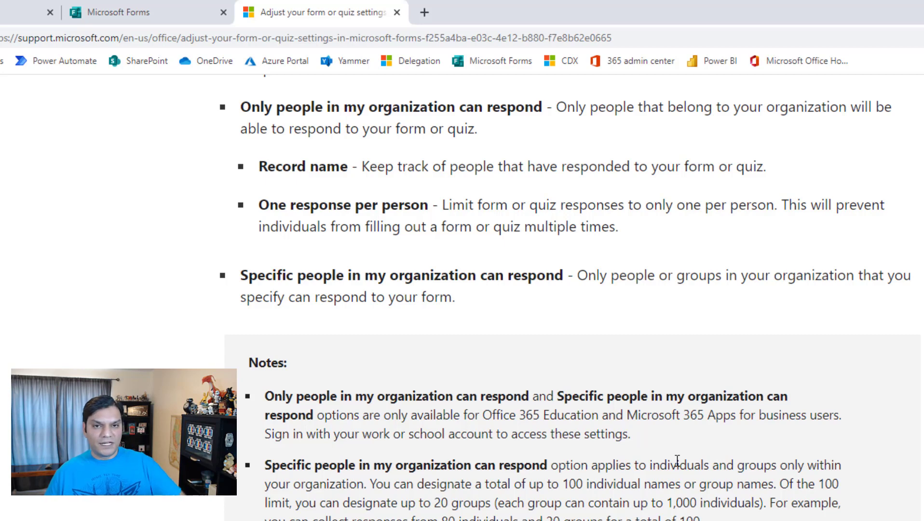
pyautogui.scroll(-3, 677, 458)
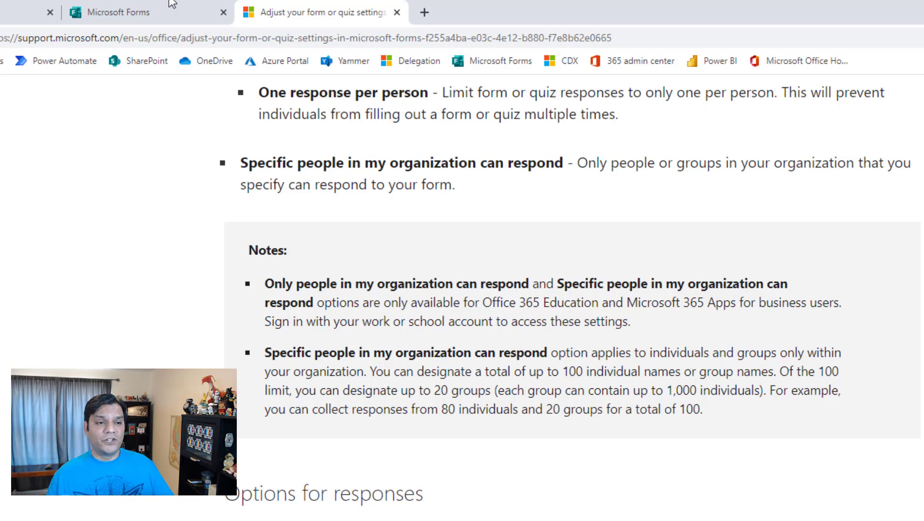
pyautogui.click(115, 12)
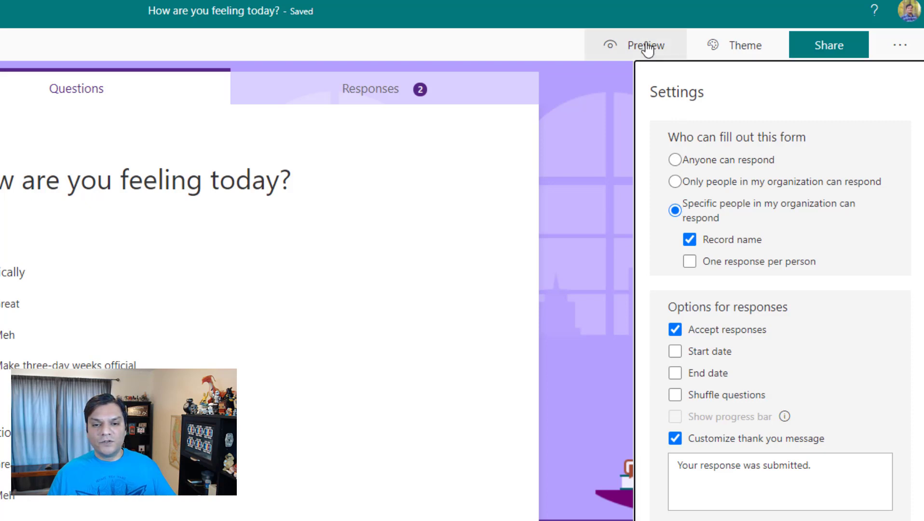
# In the sharing options, change the audience to Only people in my organization, and back to Specific people in my organization.
pyautogui.click(834, 48)
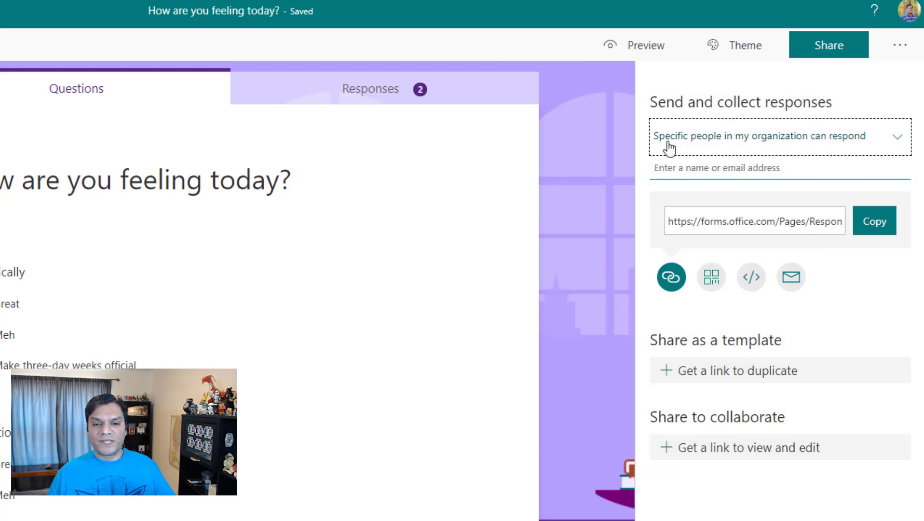
pyautogui.click(879, 157)
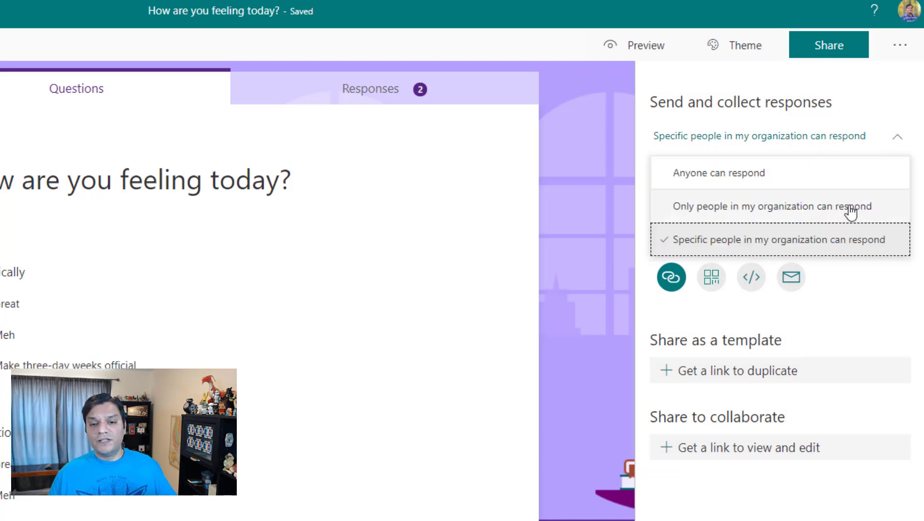
pyautogui.click(769, 211)
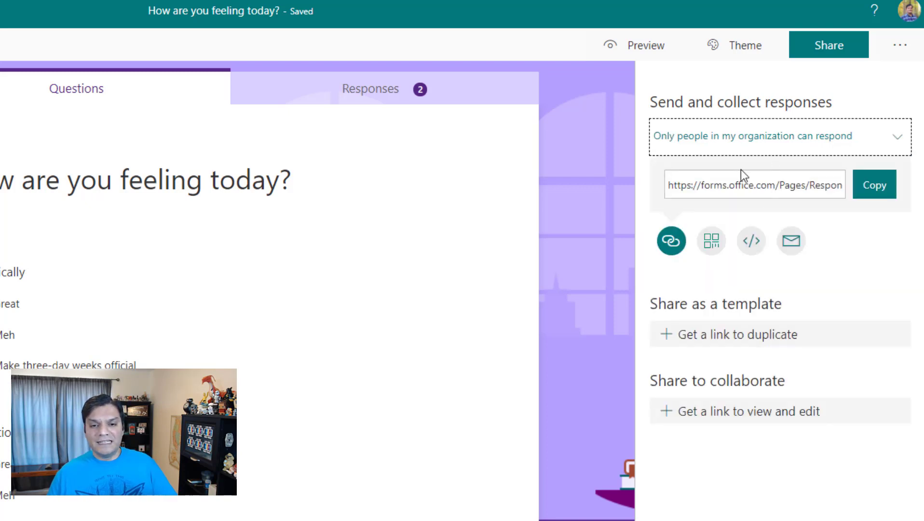
pyautogui.click(883, 142)
pyautogui.click(731, 244)
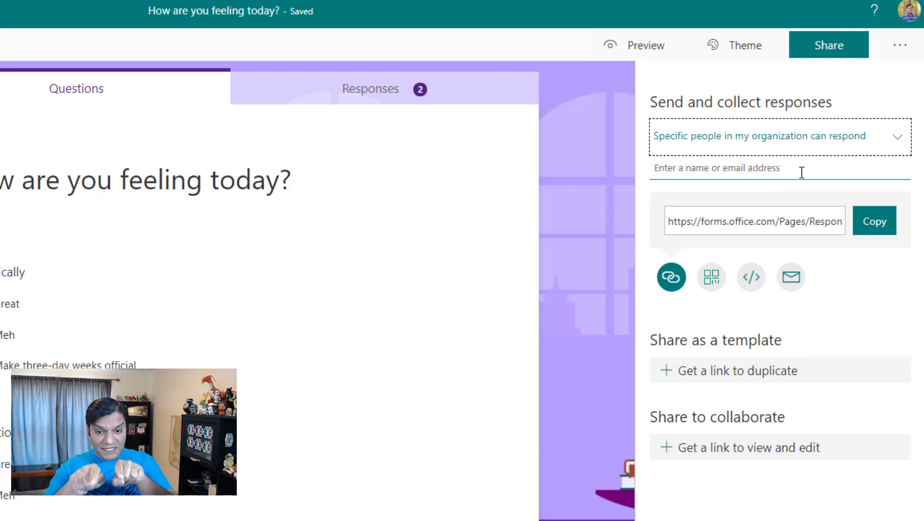
# Compare the respondent restriction in the form settings with the one in the sharing options.
pyautogui.click(895, 53)
pyautogui.click(864, 75)
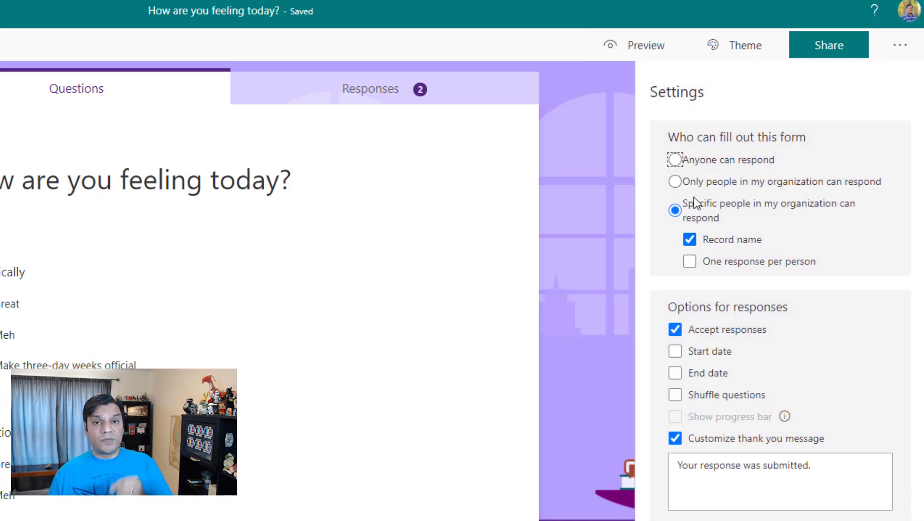
pyautogui.click(822, 46)
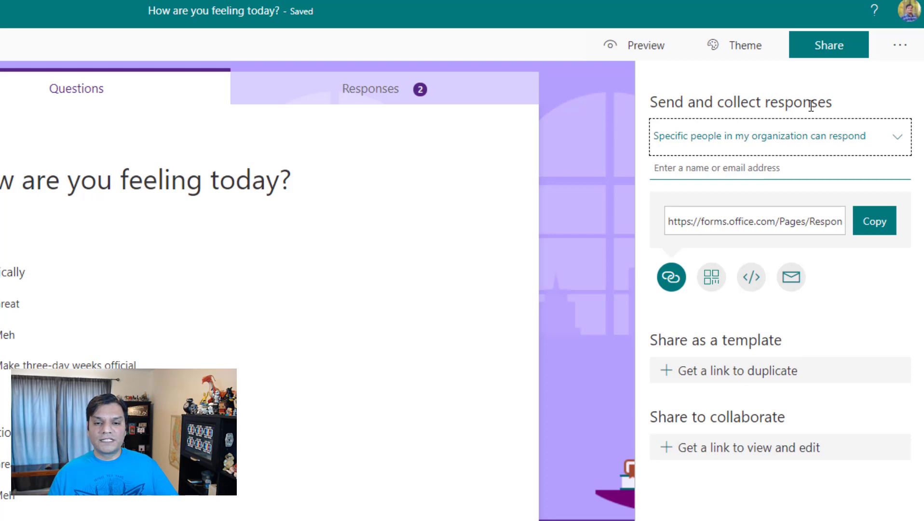
# Restrict the form to Only people in my organization can respond and turn off Record name.
pyautogui.click(893, 48)
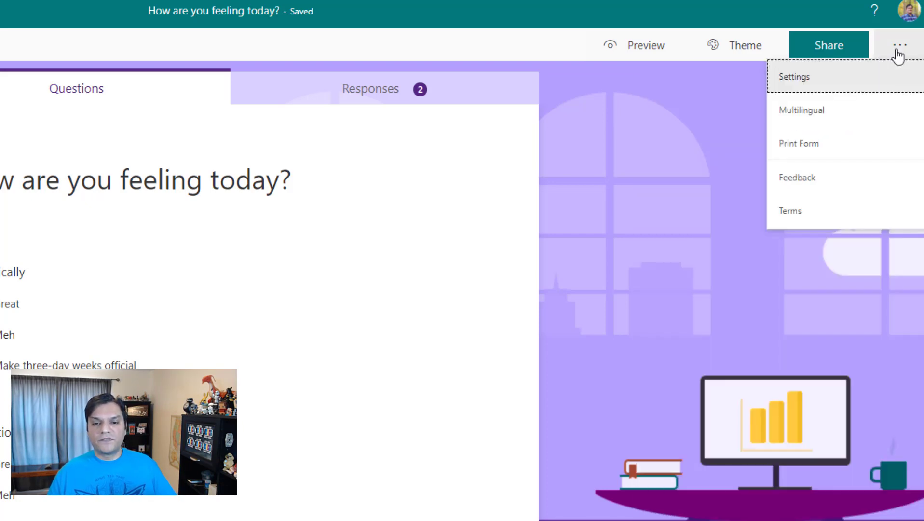
pyautogui.click(831, 82)
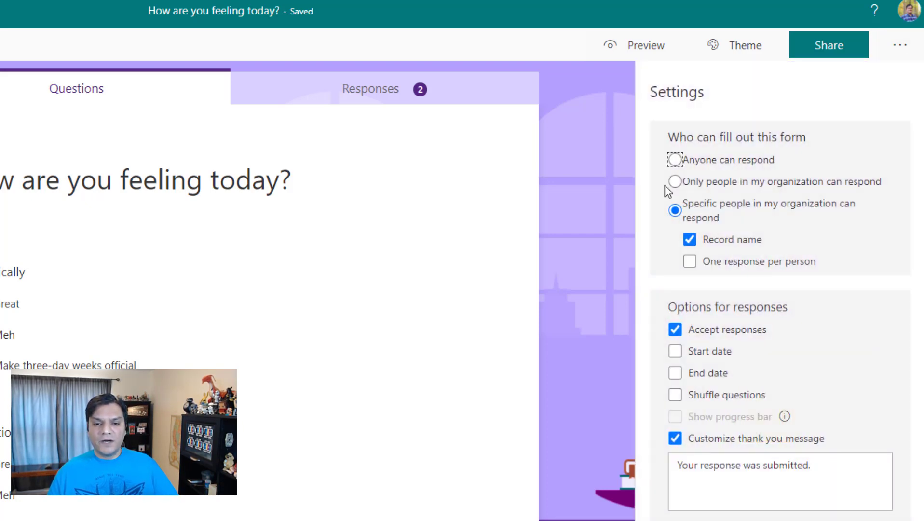
pyautogui.click(676, 160)
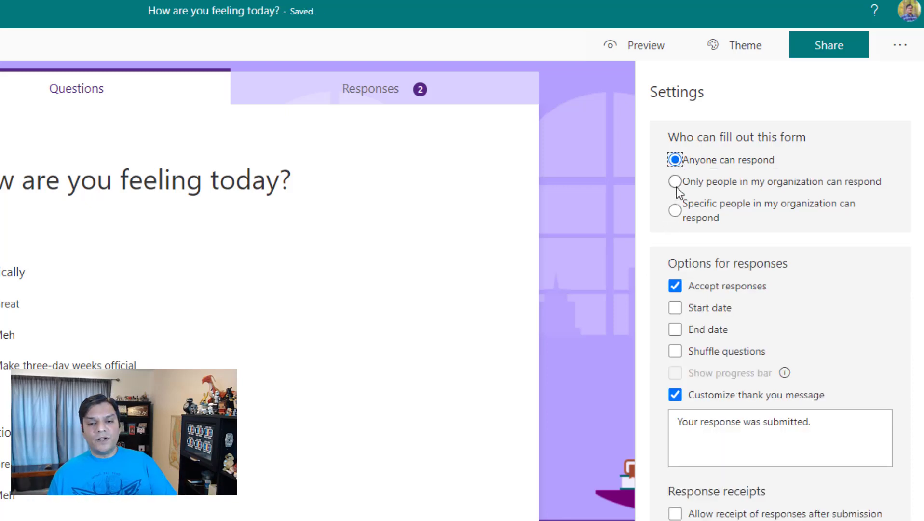
pyautogui.click(676, 182)
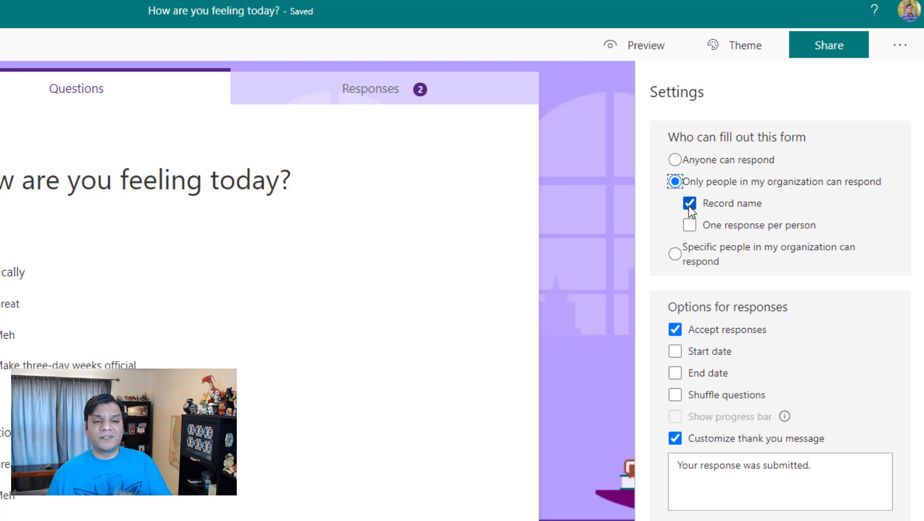
pyautogui.click(689, 205)
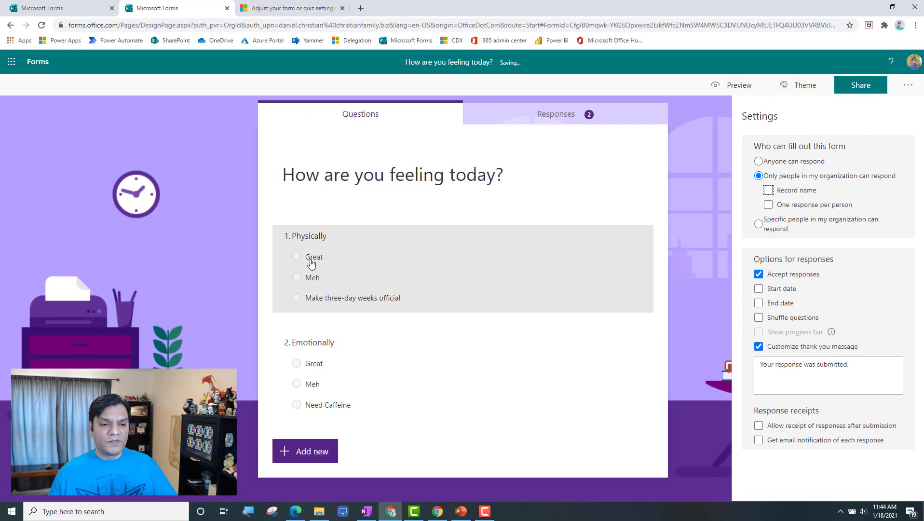
# Preview the form, submit a response of Make three-day weeks official and Need Caffeine, and return to the form editor.
pyautogui.click(314, 300)
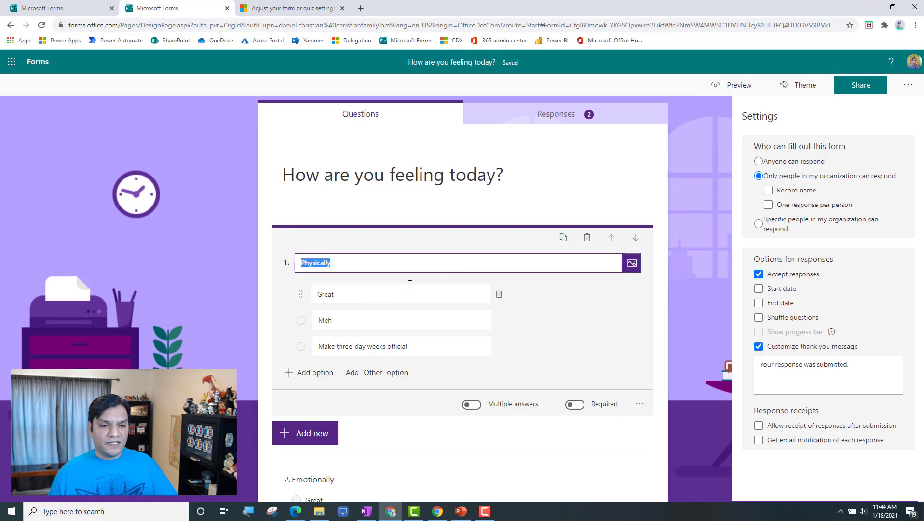
pyautogui.click(721, 85)
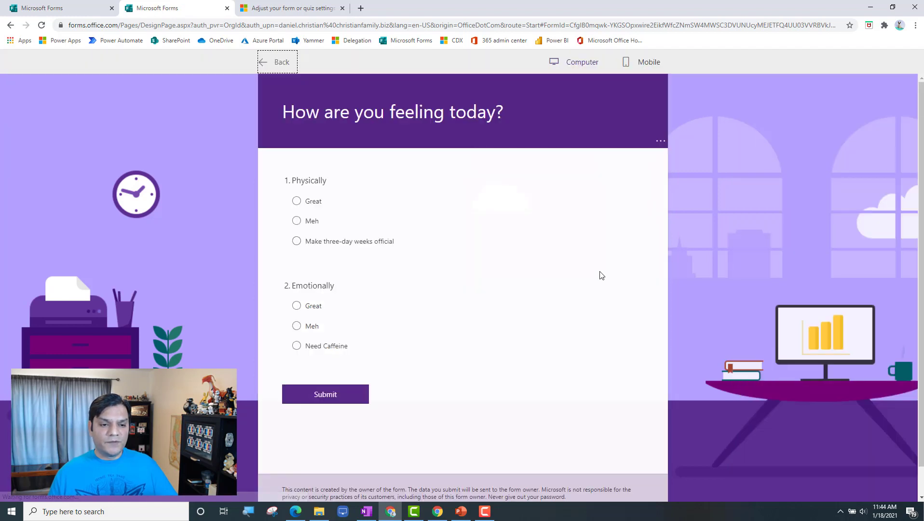
pyautogui.click(299, 243)
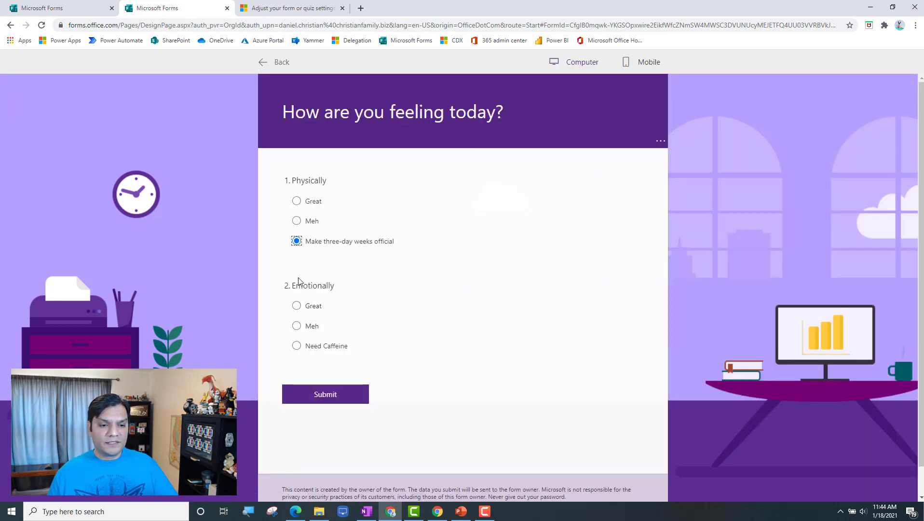
pyautogui.click(297, 346)
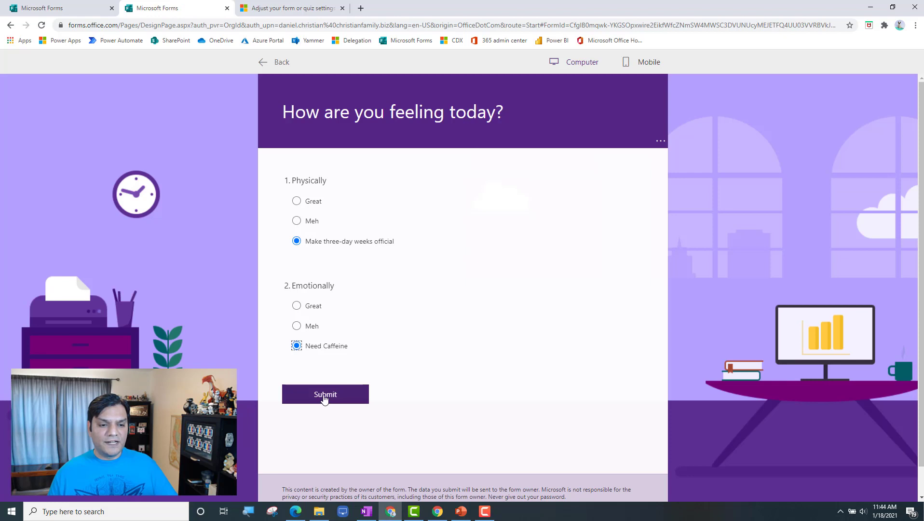
pyautogui.click(324, 395)
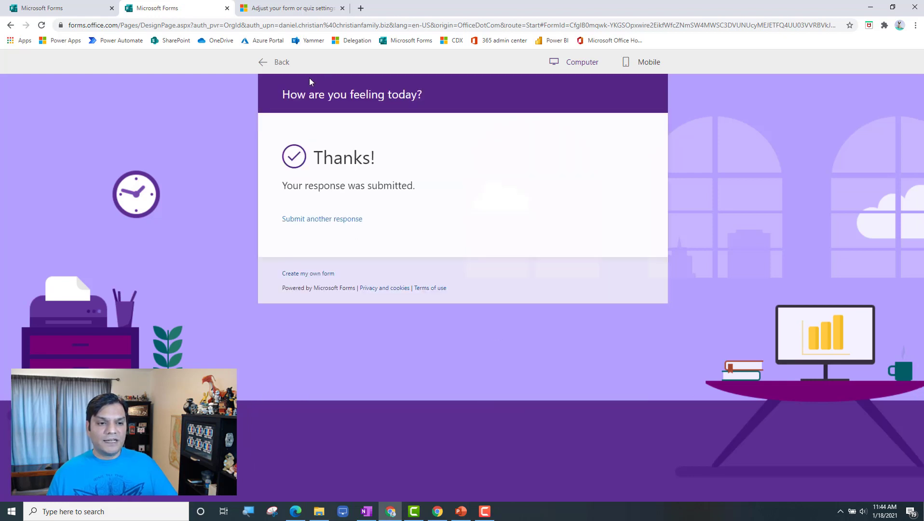
pyautogui.click(282, 63)
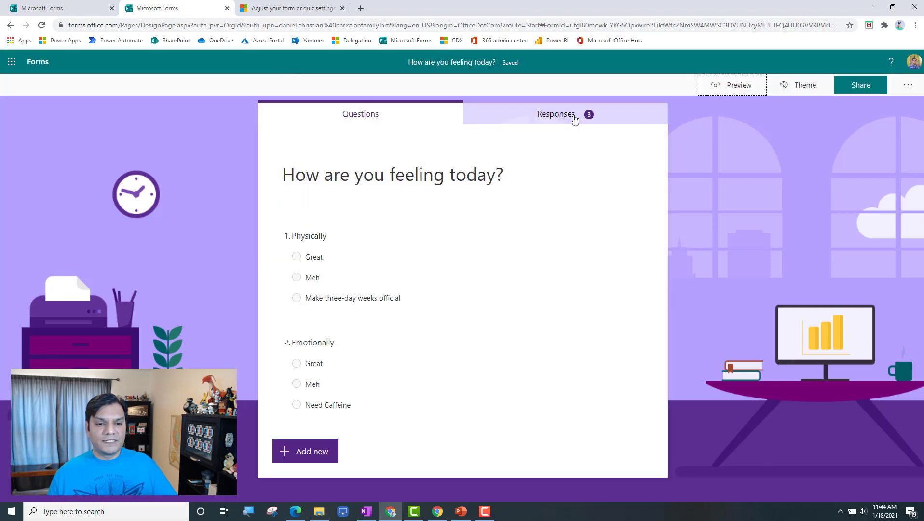
# Open the form's responses in Excel and examine the email, name and Physically cells of the response with ID 3.
pyautogui.click(586, 119)
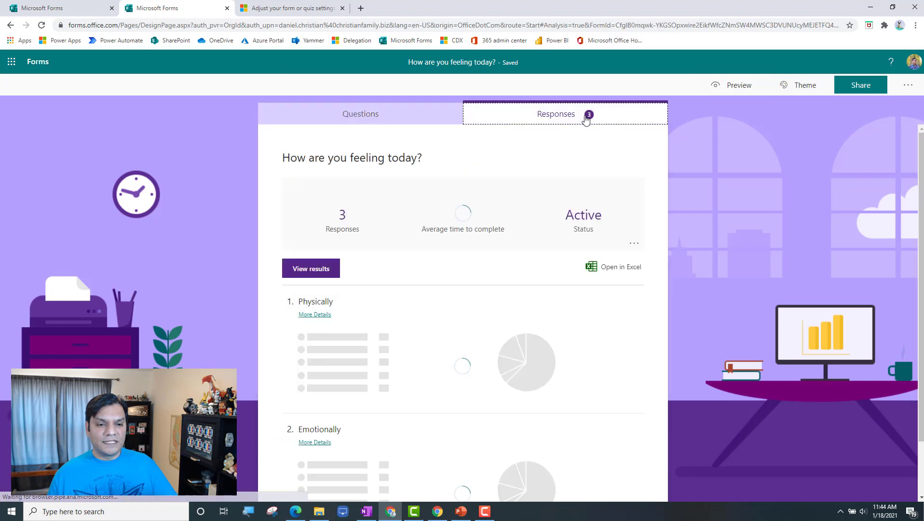
pyautogui.click(624, 272)
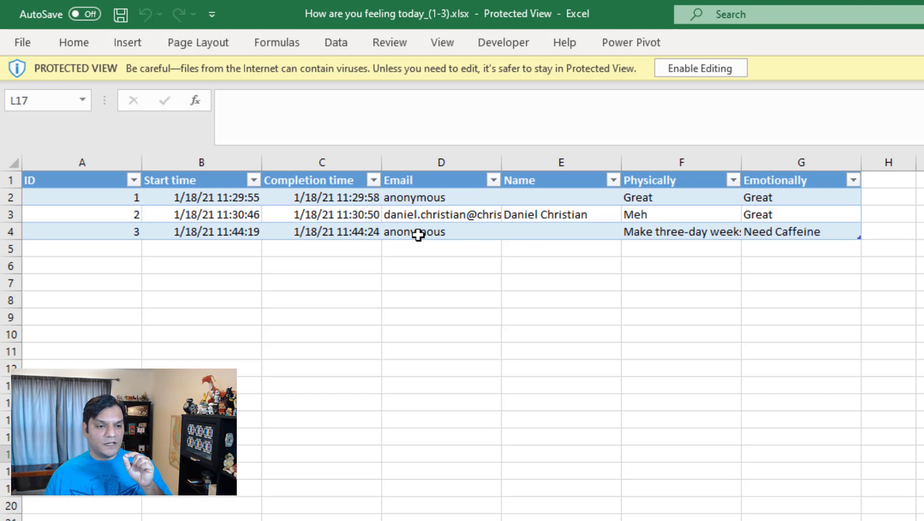
pyautogui.click(418, 235)
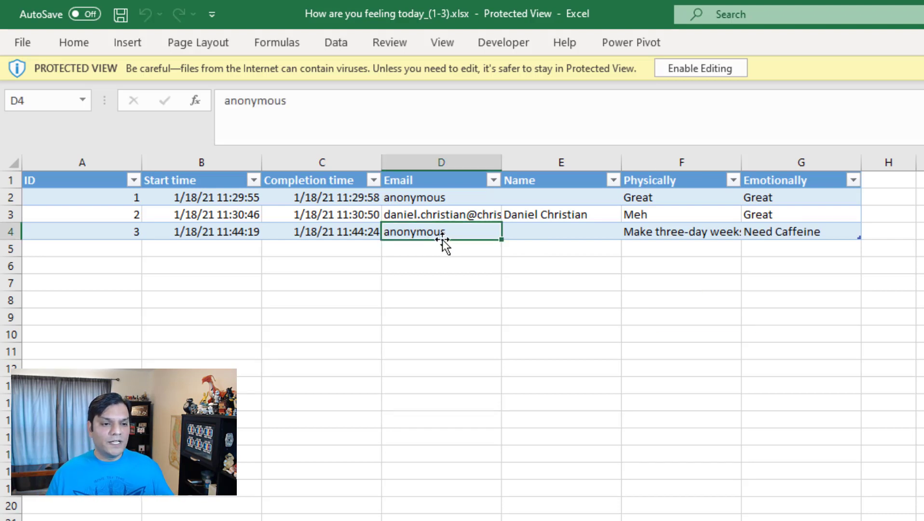
pyautogui.click(543, 231)
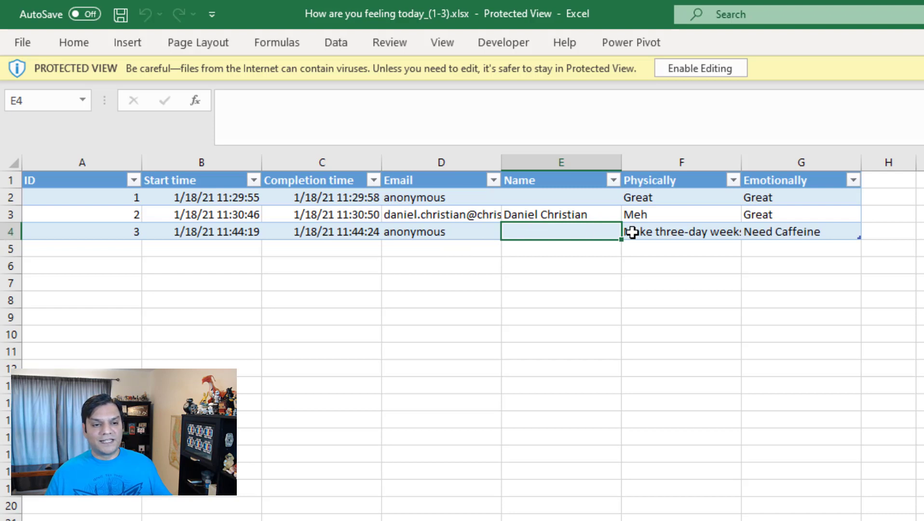
pyautogui.click(687, 231)
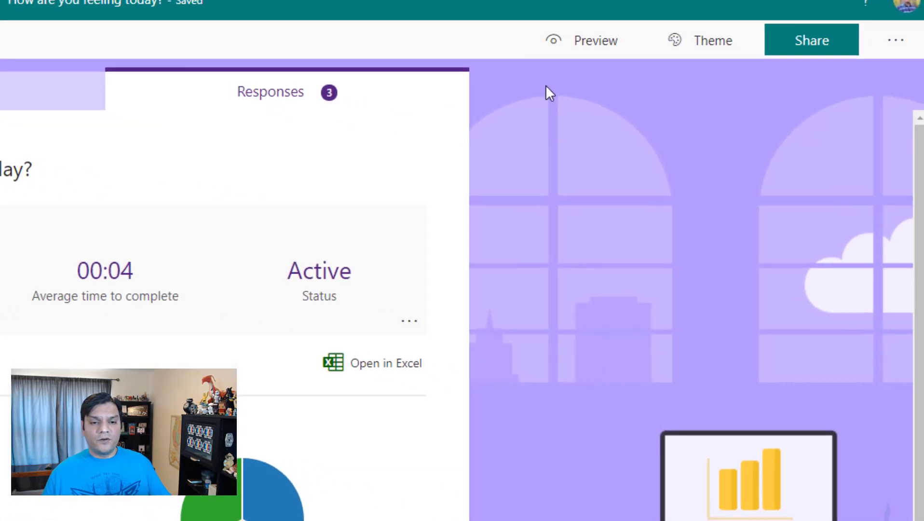
# Return to the form's questions and turn on Record name in the form settings.
pyautogui.click(8, 102)
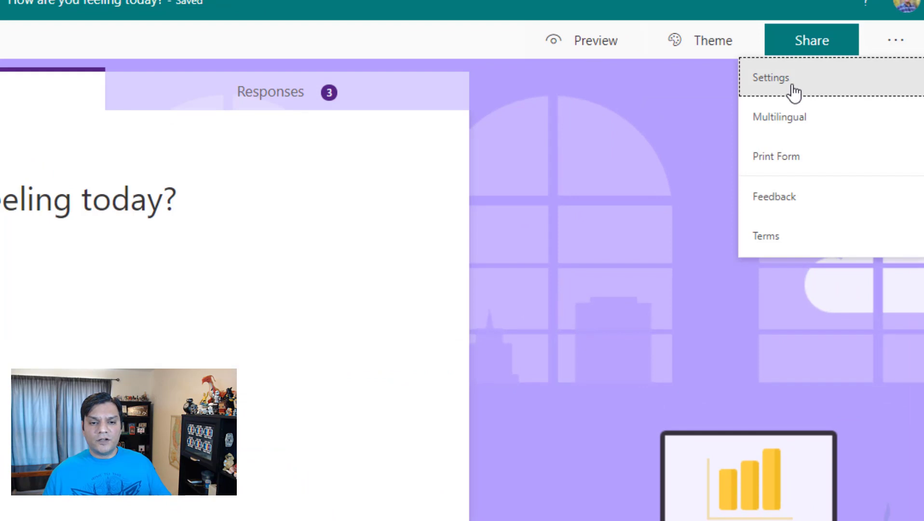
pyautogui.click(794, 90)
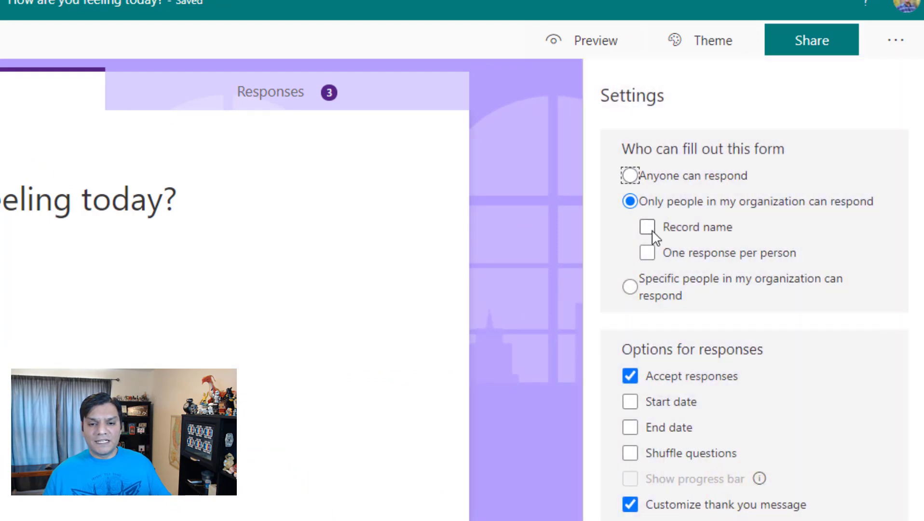
pyautogui.click(647, 229)
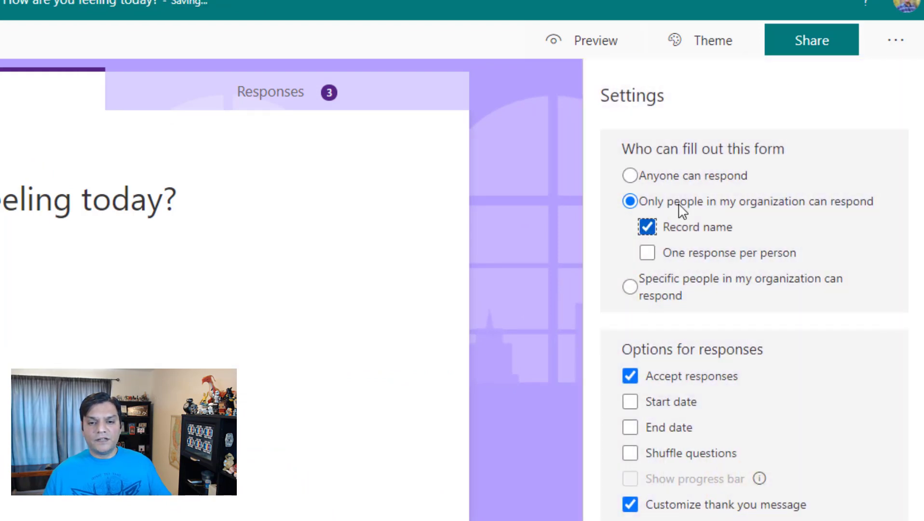
# Preview the form and submit a response with Meh for both Physically and Emotionally.
pyautogui.click(626, 47)
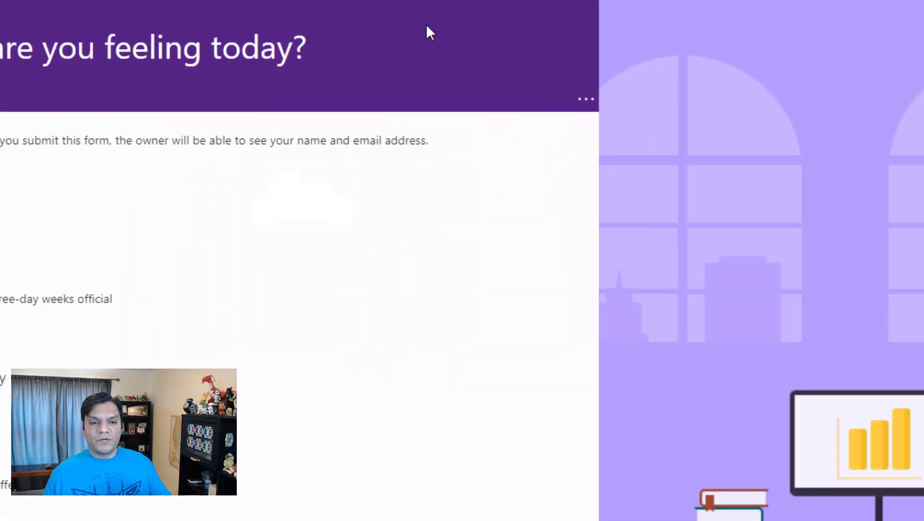
pyautogui.click(307, 159)
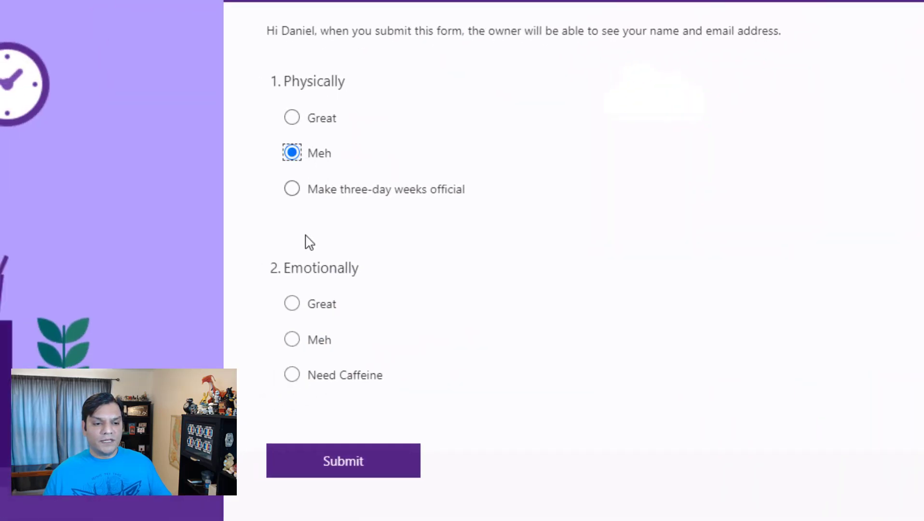
pyautogui.click(310, 340)
pyautogui.click(345, 475)
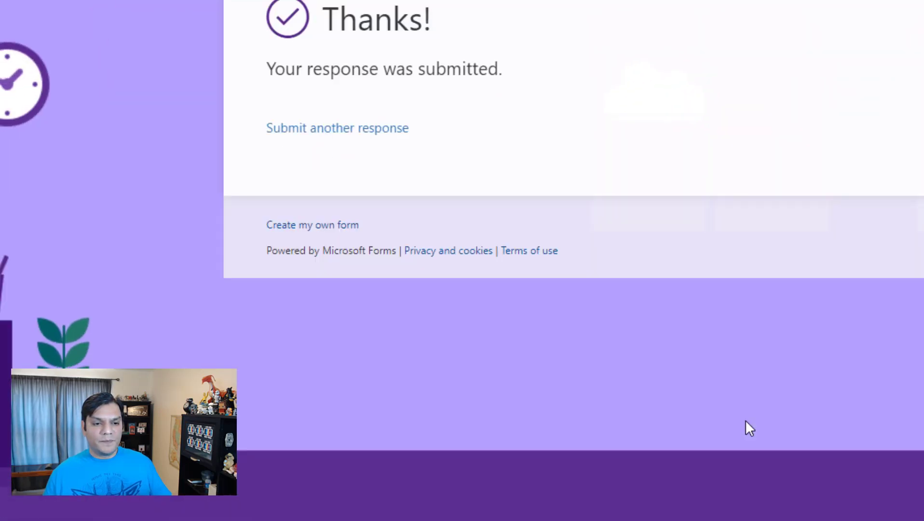
# Open the updated responses in Excel and examine the answers, email and name recorded for the response with ID 4.
pyautogui.click(337, 128)
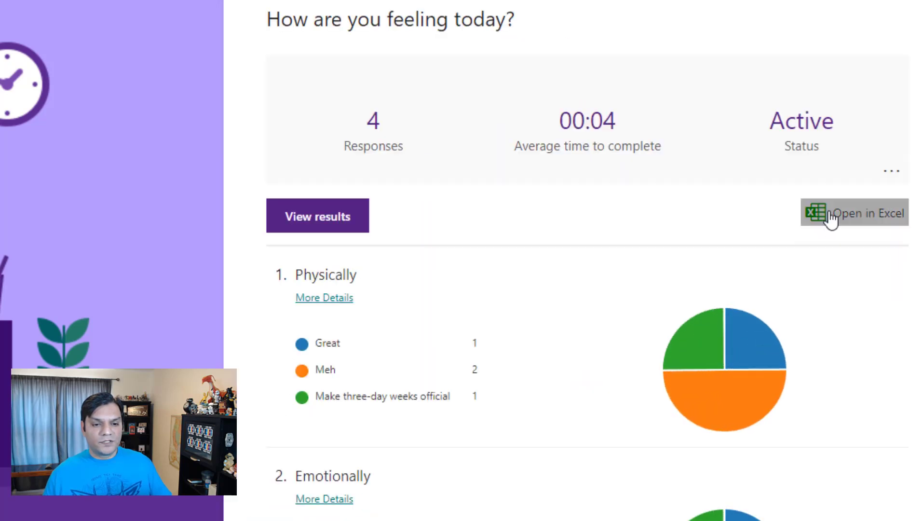
pyautogui.click(828, 215)
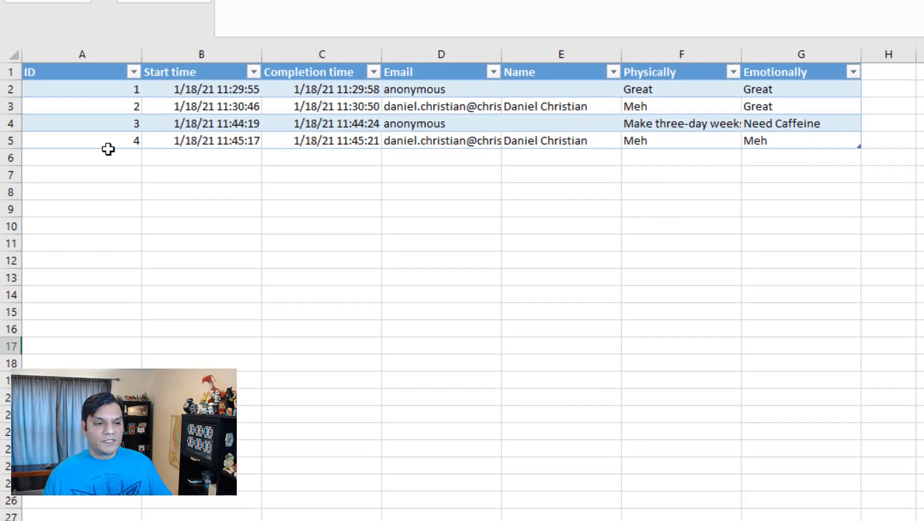
pyautogui.click(704, 142)
pyautogui.click(789, 144)
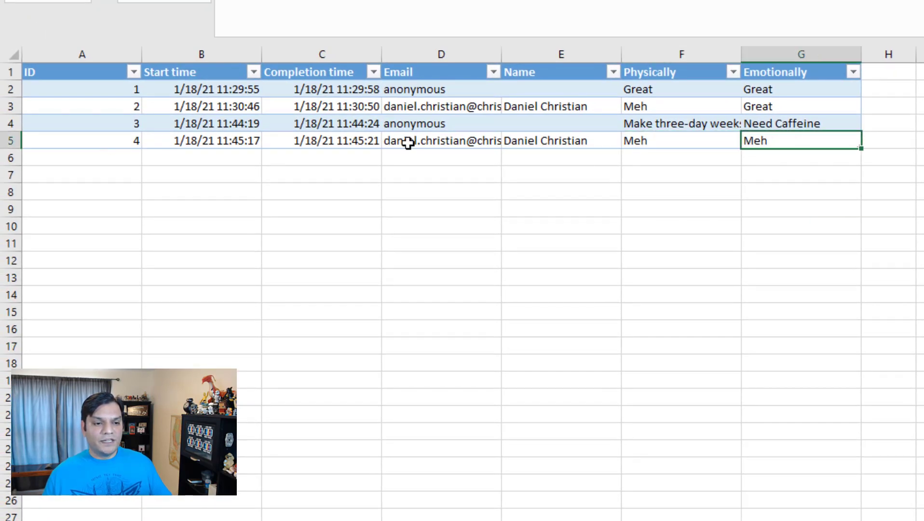
pyautogui.click(415, 143)
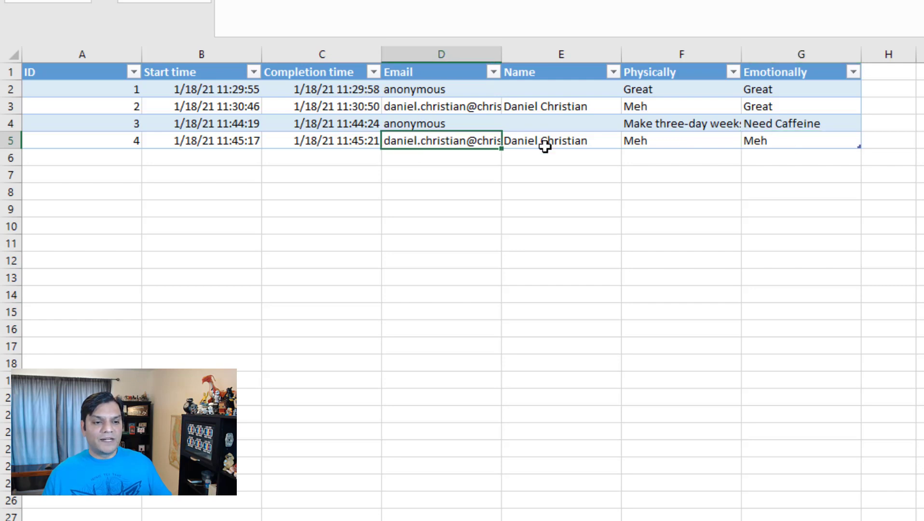
pyautogui.click(545, 144)
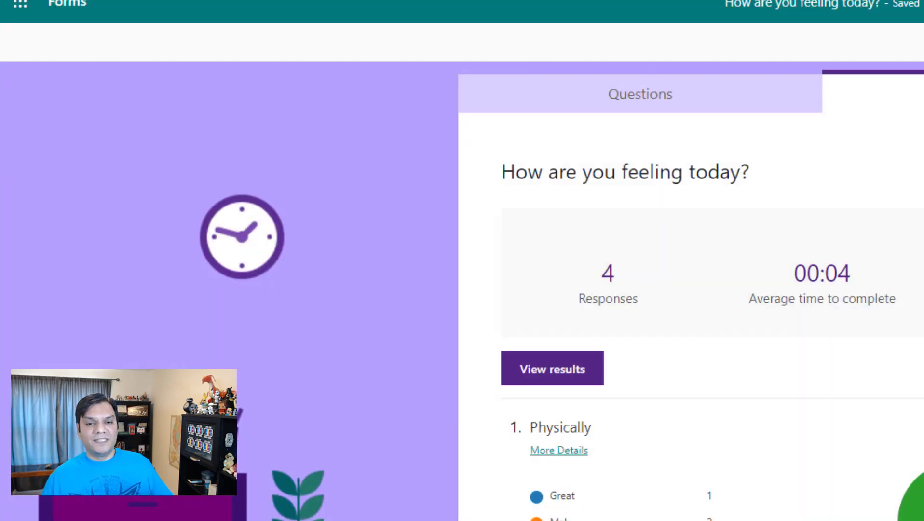
# Customize the form's theme with the background image MyrtleBeach2020b.jpg from the OneDrive Images folder.
pyautogui.click(584, 93)
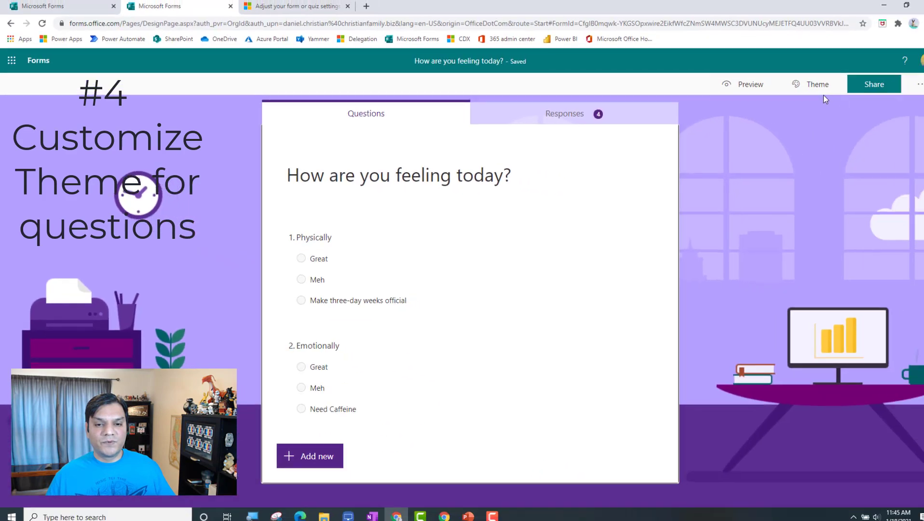
pyautogui.click(806, 86)
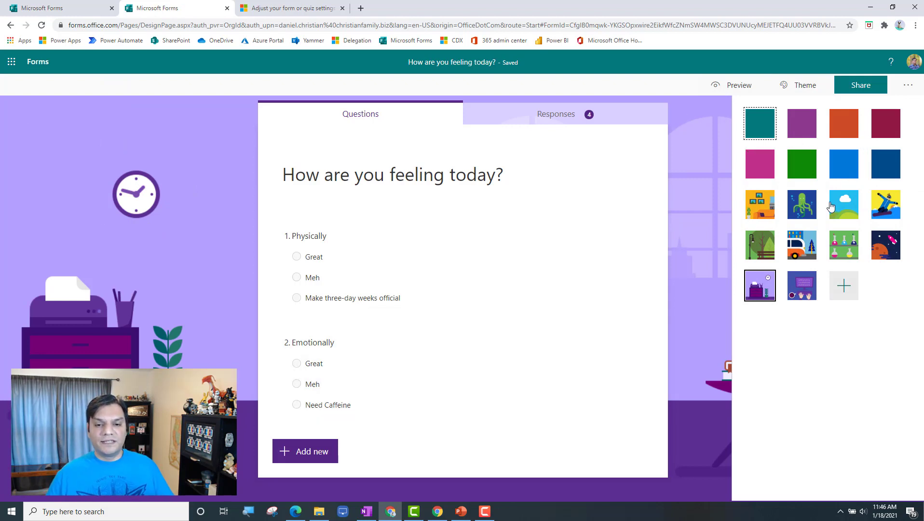
pyautogui.click(840, 296)
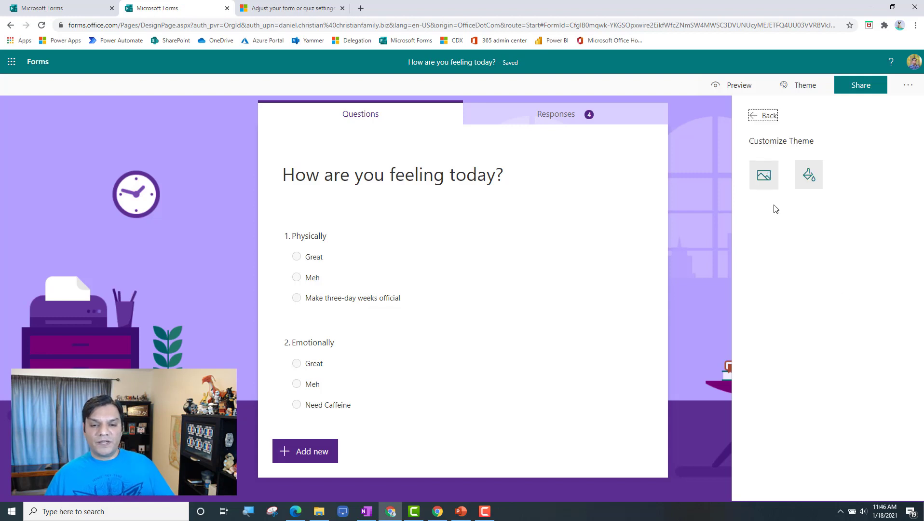
pyautogui.click(763, 177)
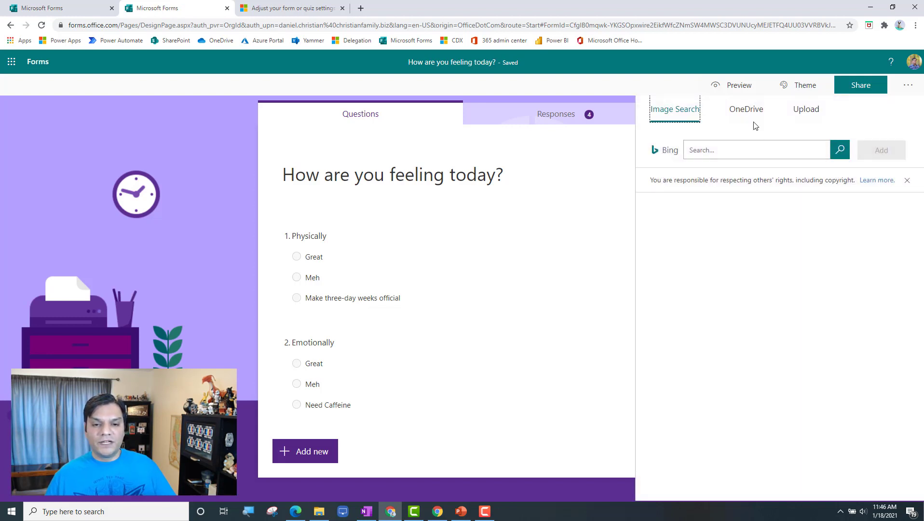
pyautogui.click(743, 109)
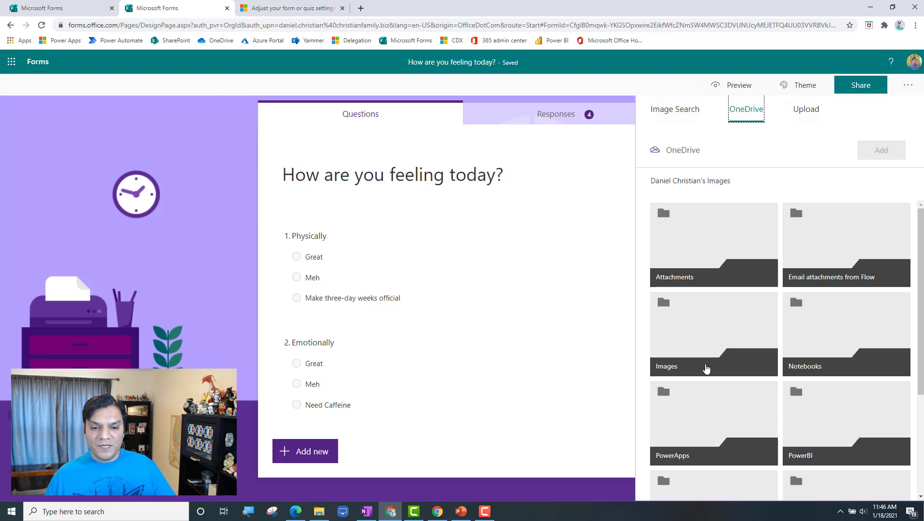
pyautogui.click(707, 361)
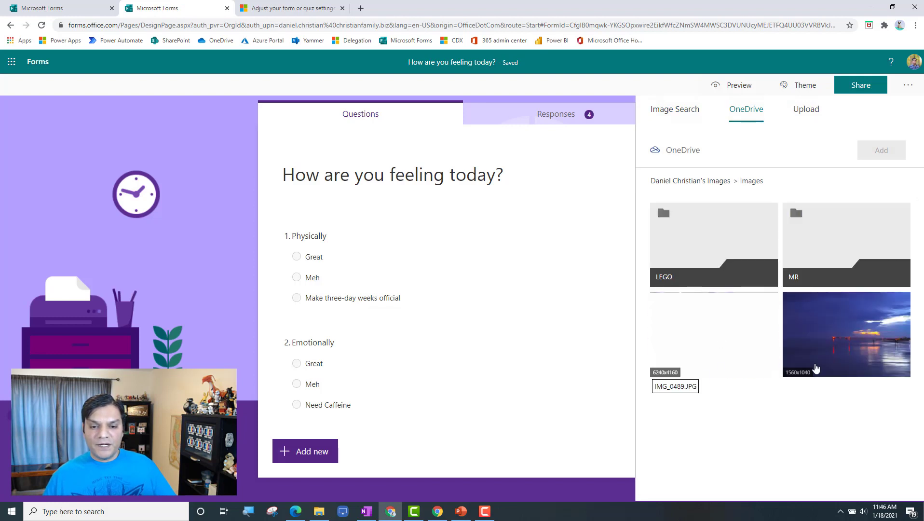
pyautogui.click(815, 369)
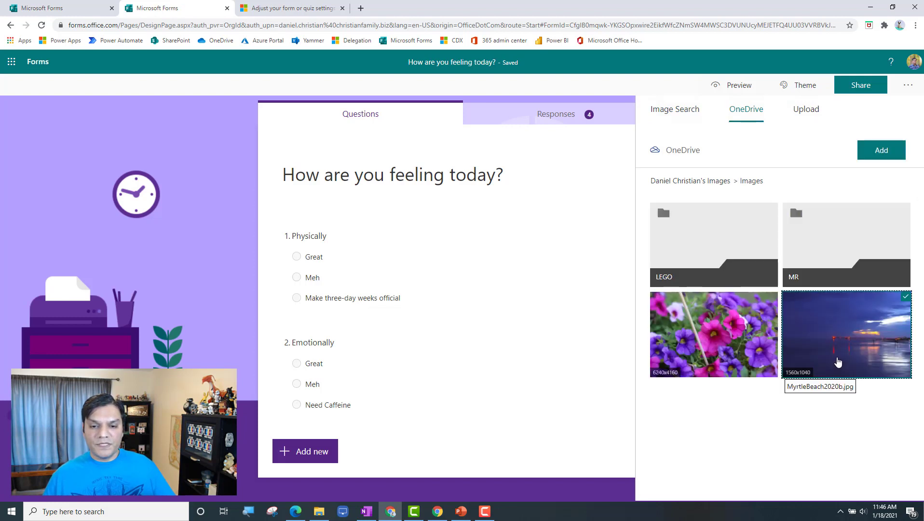
pyautogui.click(870, 147)
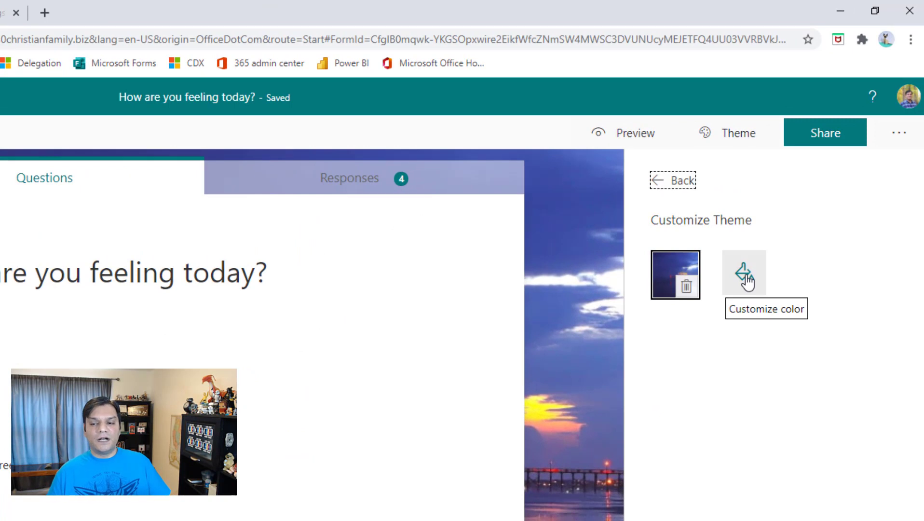
# Set the custom theme color to hex C433FF and open the Physically question for editing.
pyautogui.click(747, 282)
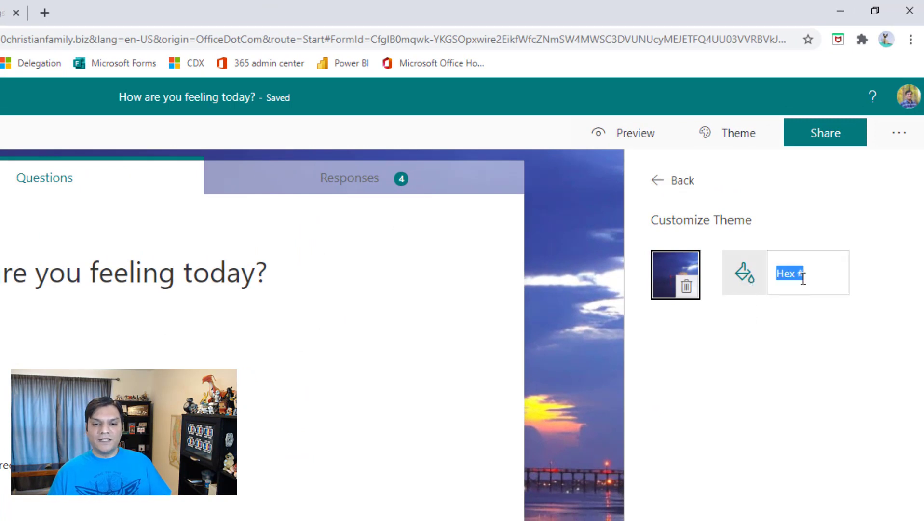
pyautogui.hotkey('alt', 'Tab')
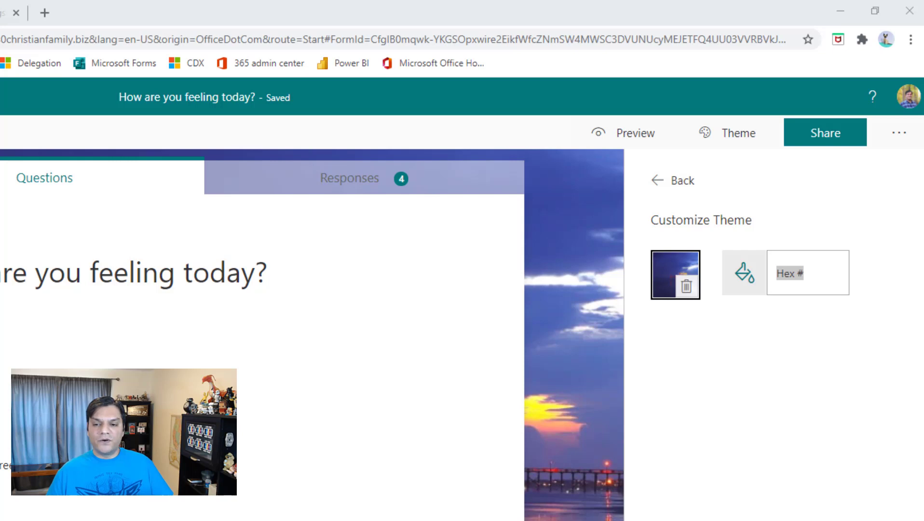
pyautogui.click(830, 283)
pyautogui.press('BackSpace')
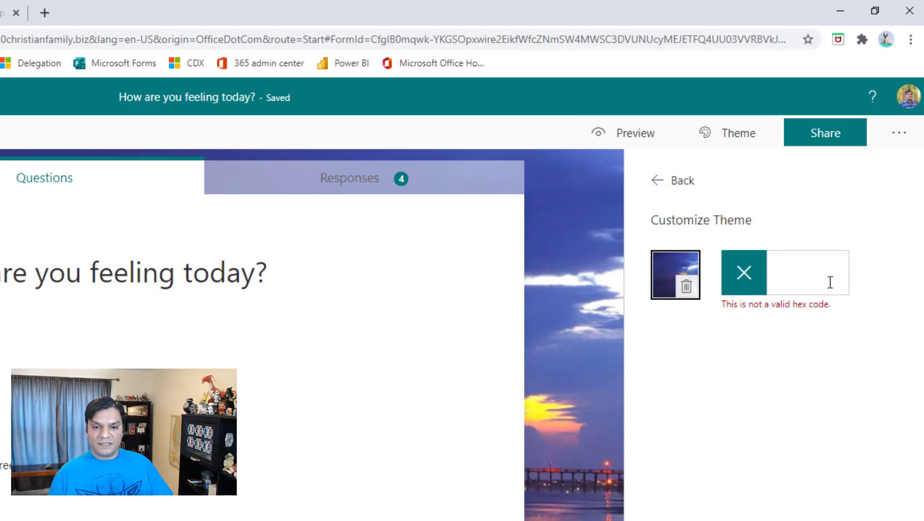
pyautogui.write('C433FF')
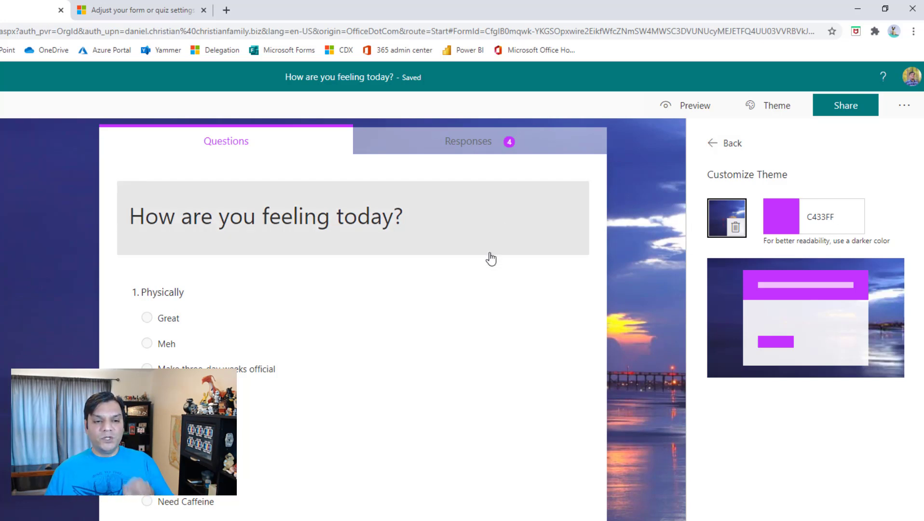
pyautogui.click(472, 309)
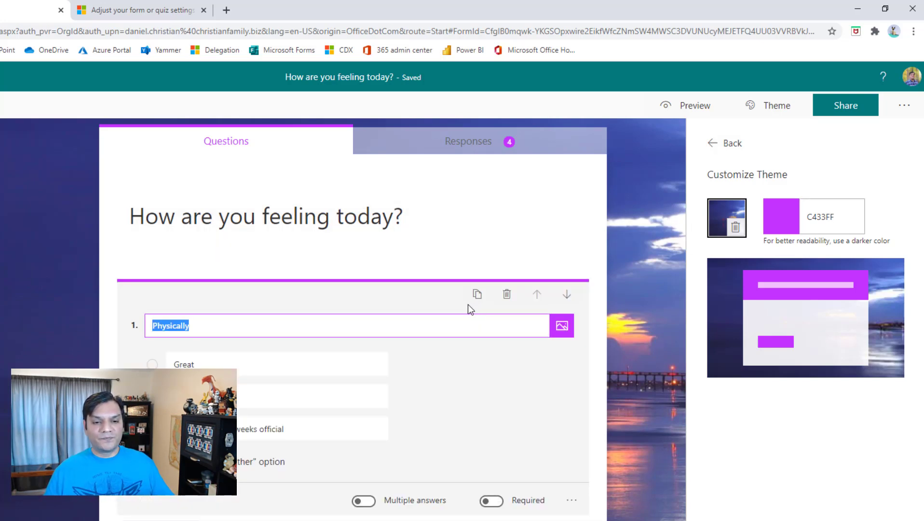
# Try to insert the pink and purple flowers image from the OneDrive Images folder into the Physically question.
pyautogui.click(561, 328)
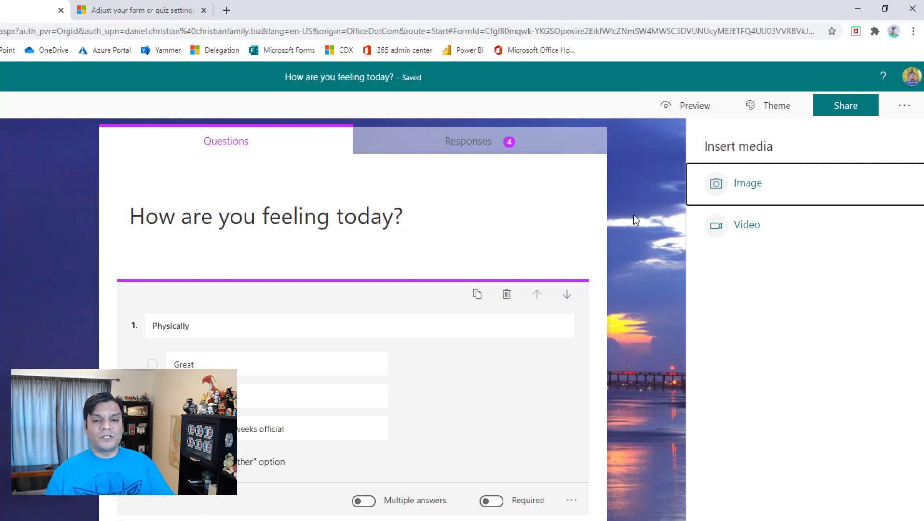
pyautogui.click(786, 193)
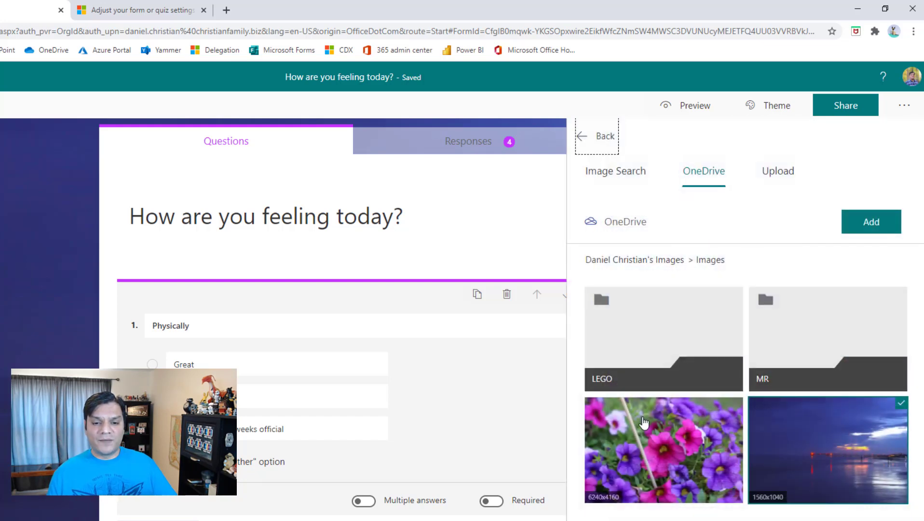
pyautogui.click(874, 222)
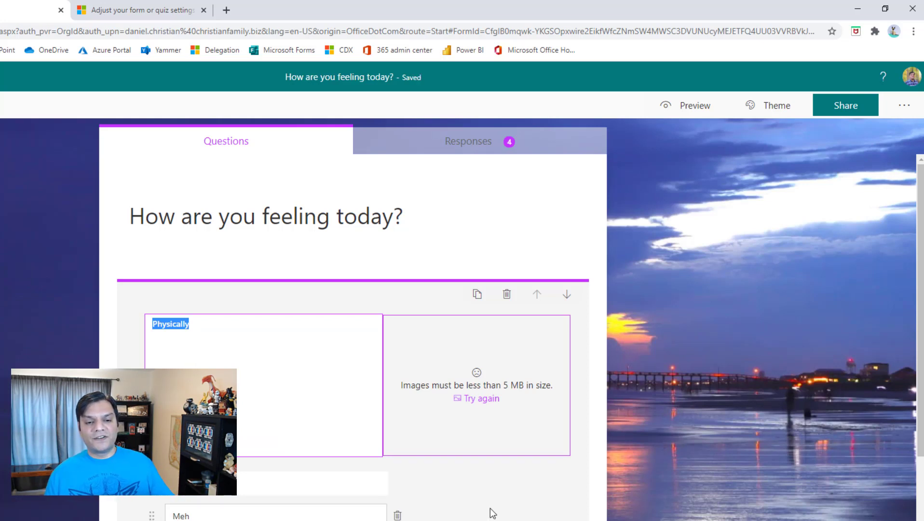
# Insert the 1560x1040 beach sunset image from the OneDrive Images folder into the Physically question and check its image editing options.
pyautogui.click(484, 405)
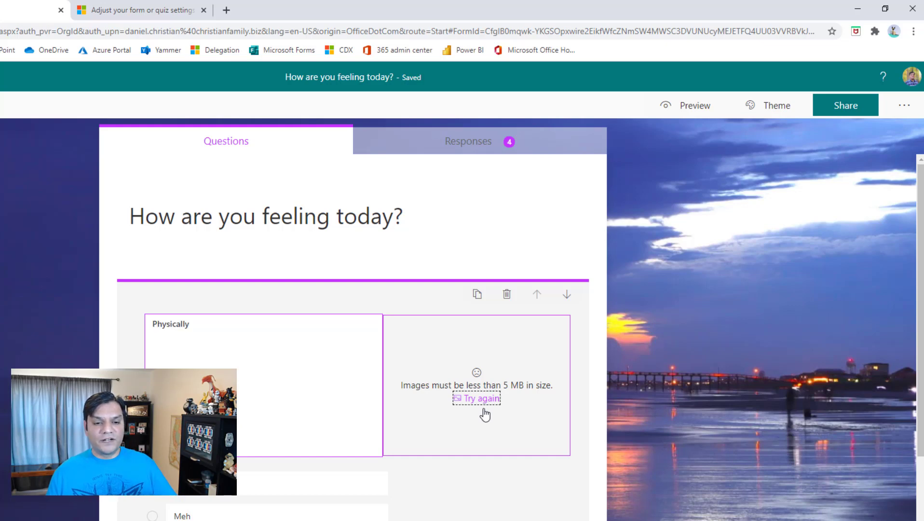
pyautogui.click(806, 423)
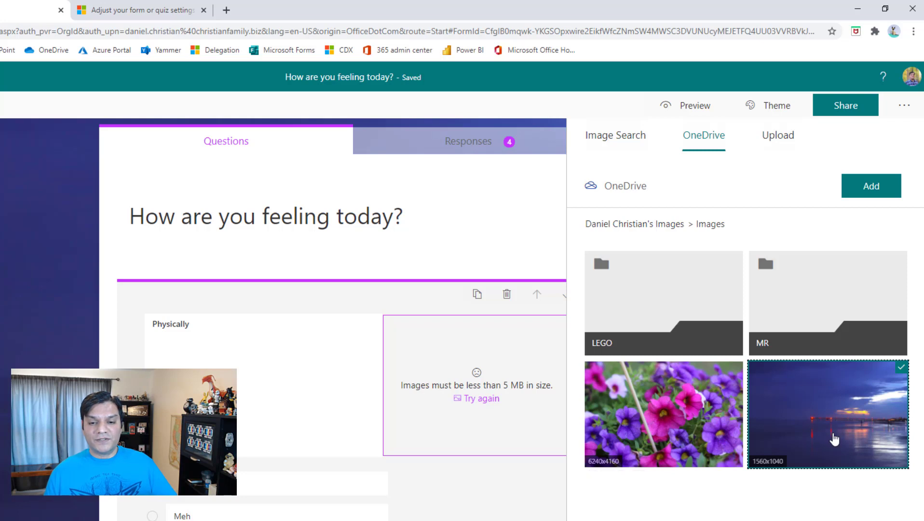
pyautogui.click(871, 188)
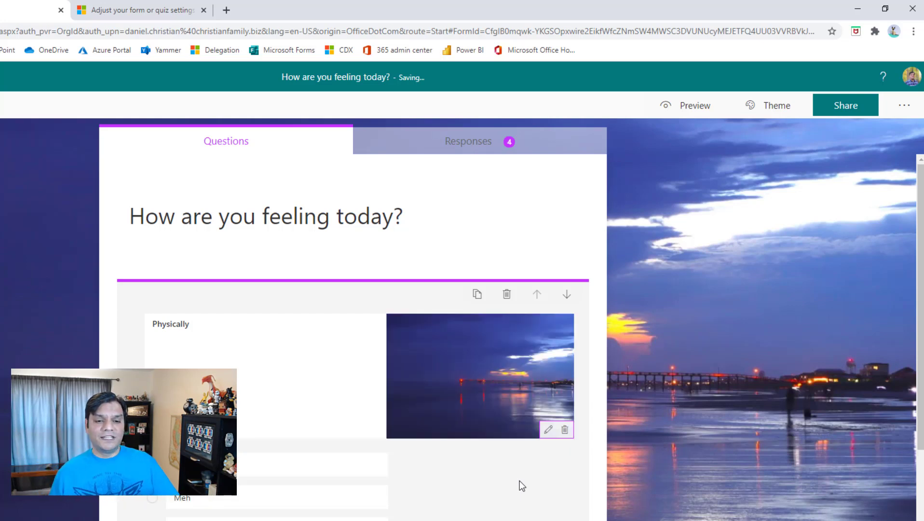
pyautogui.click(549, 430)
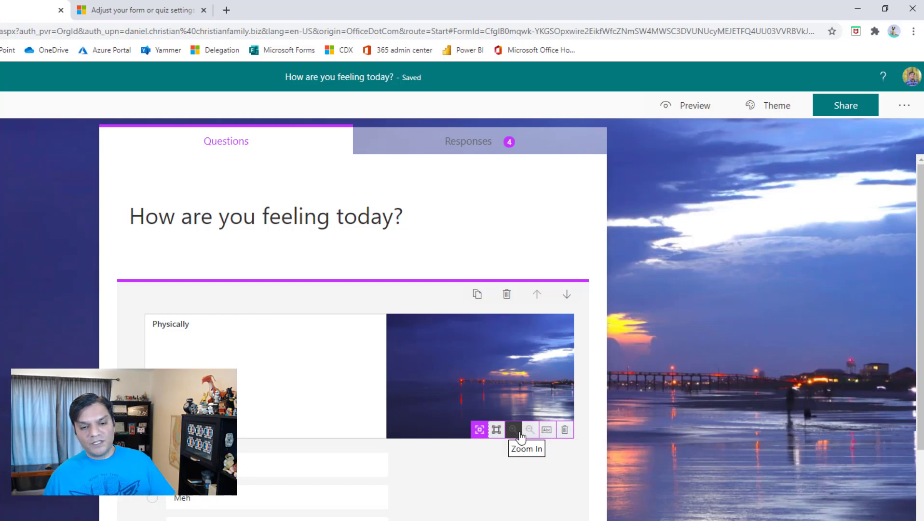
pyautogui.click(582, 478)
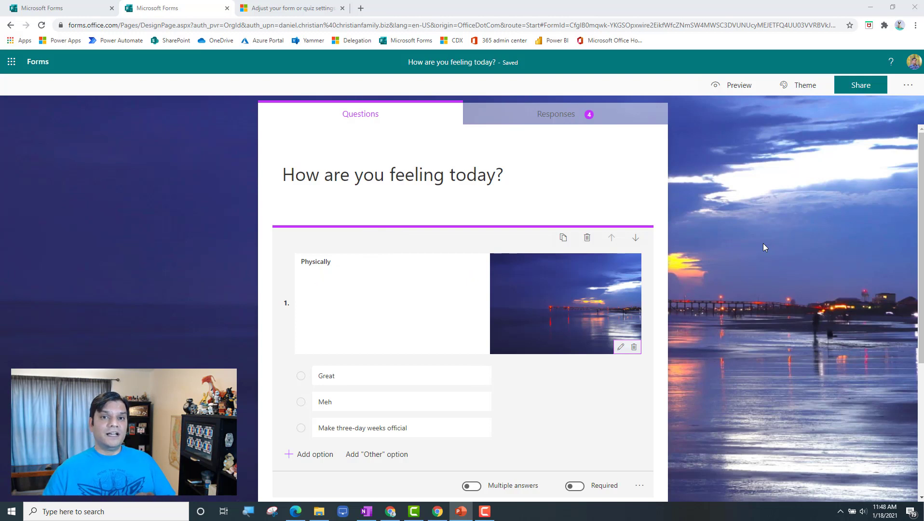
# Switch to the General Medical History Form for Demo and review its response settings, including Show progress bar.
pyautogui.click(55, 5)
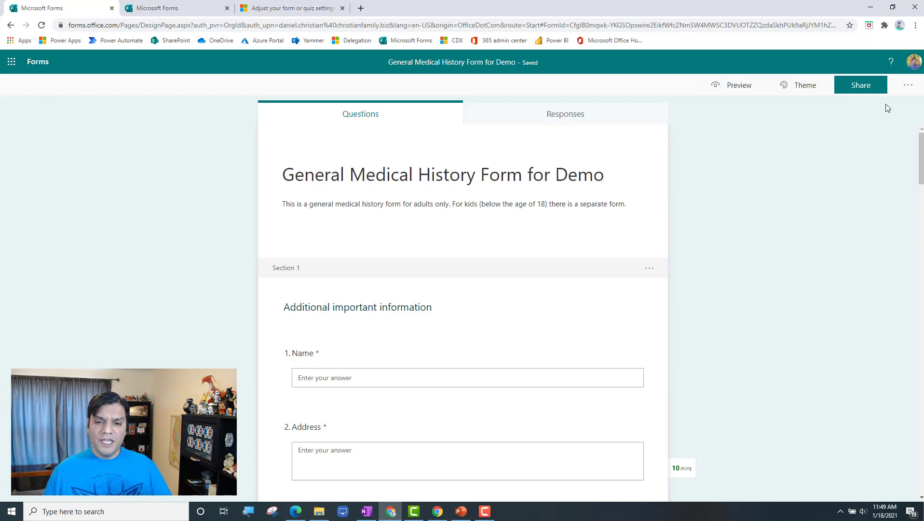
pyautogui.click(908, 85)
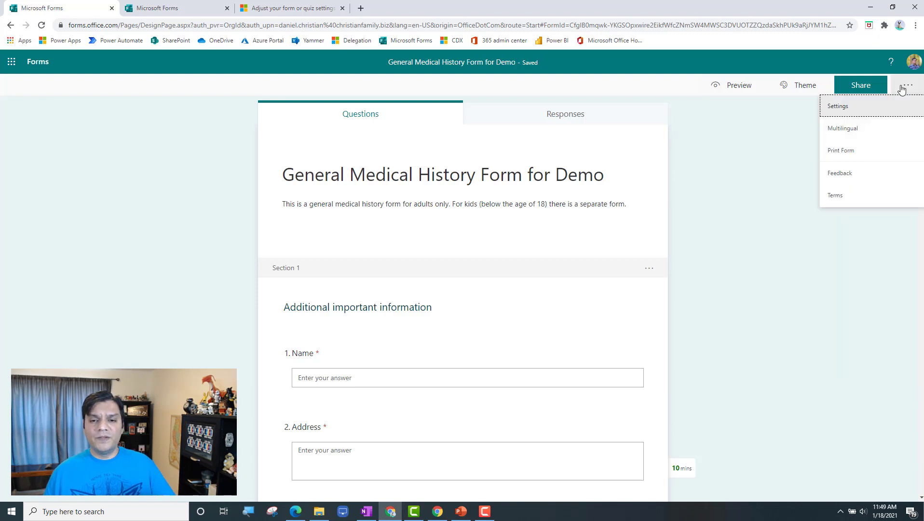
pyautogui.click(876, 116)
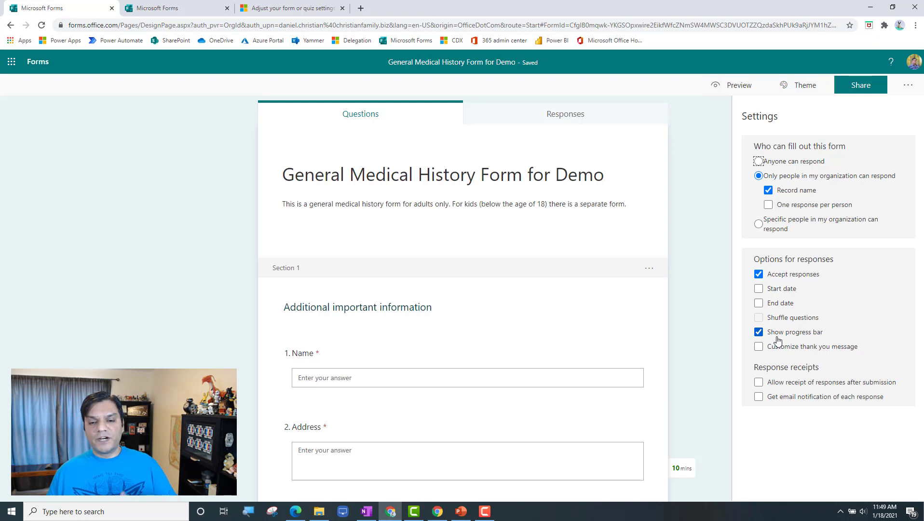
pyautogui.click(719, 211)
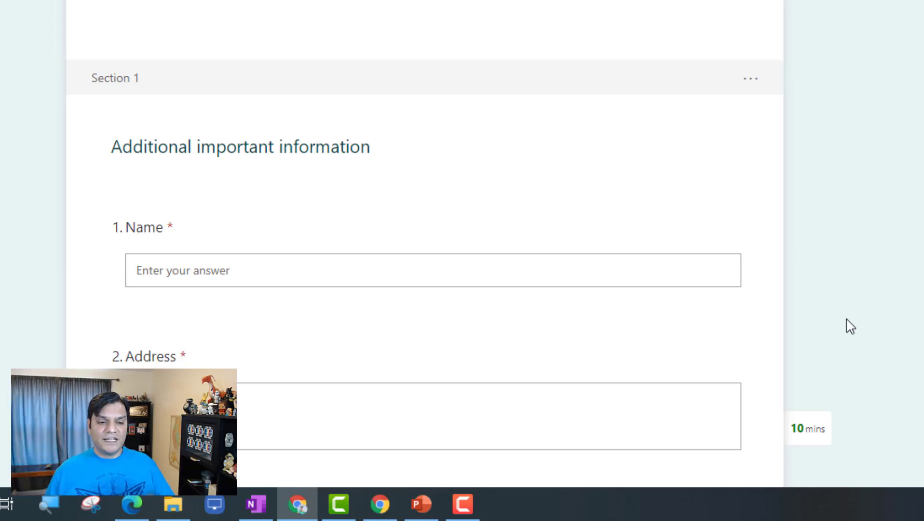
# Read the medical history form's estimated completion time details, dismiss them and look further down the questions.
pyautogui.click(806, 438)
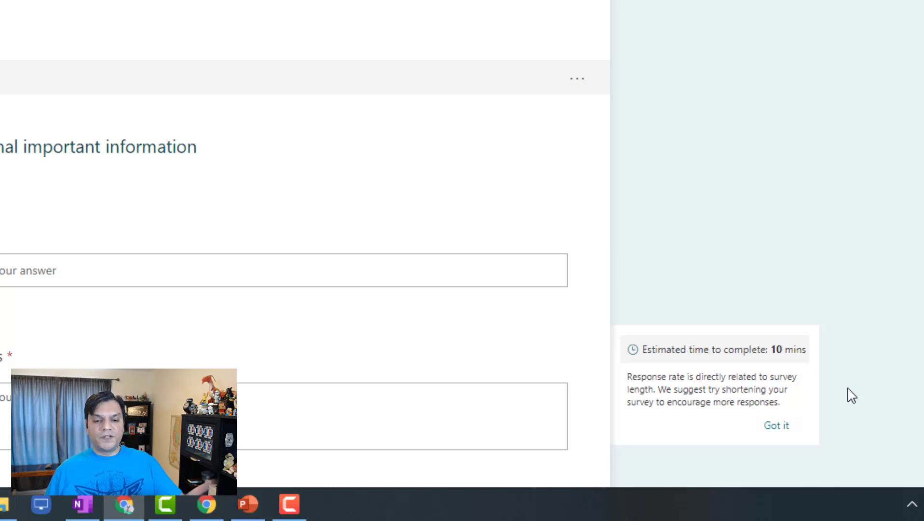
pyautogui.click(786, 434)
pyautogui.scroll(-4, 857, 415)
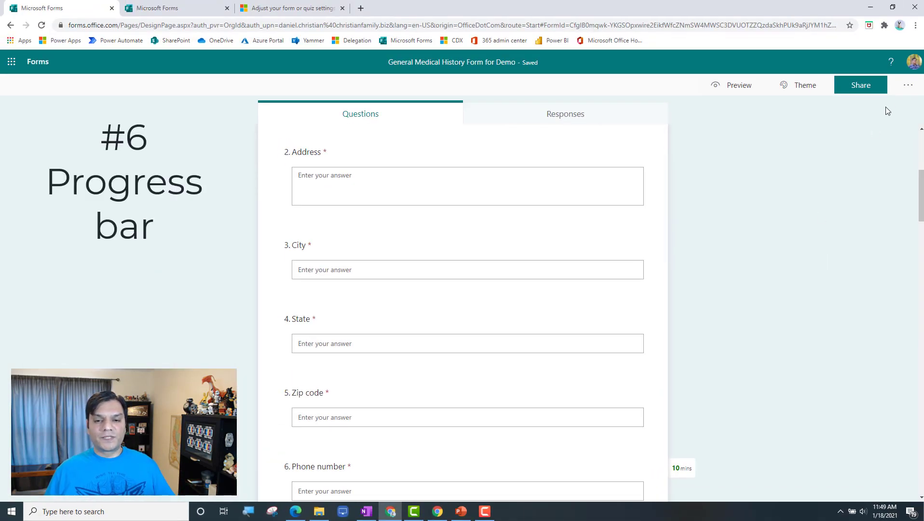
# Compare the Show progress bar setting of the medical history form with that of the "How are you feeling today?" form.
pyautogui.click(905, 86)
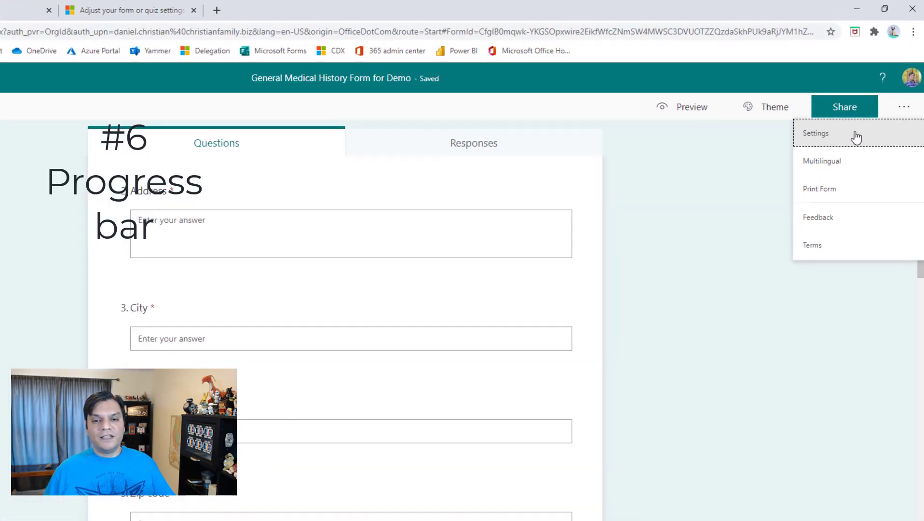
pyautogui.click(857, 138)
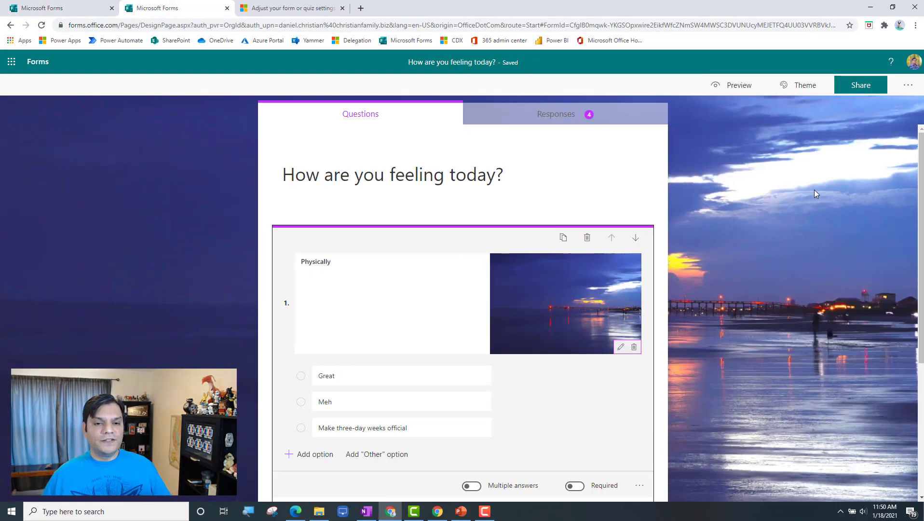
pyautogui.click(909, 85)
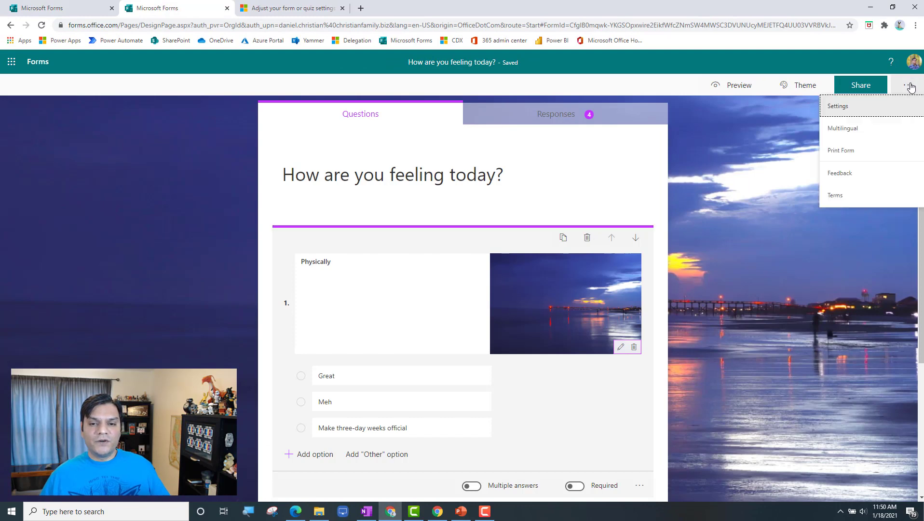
pyautogui.click(879, 108)
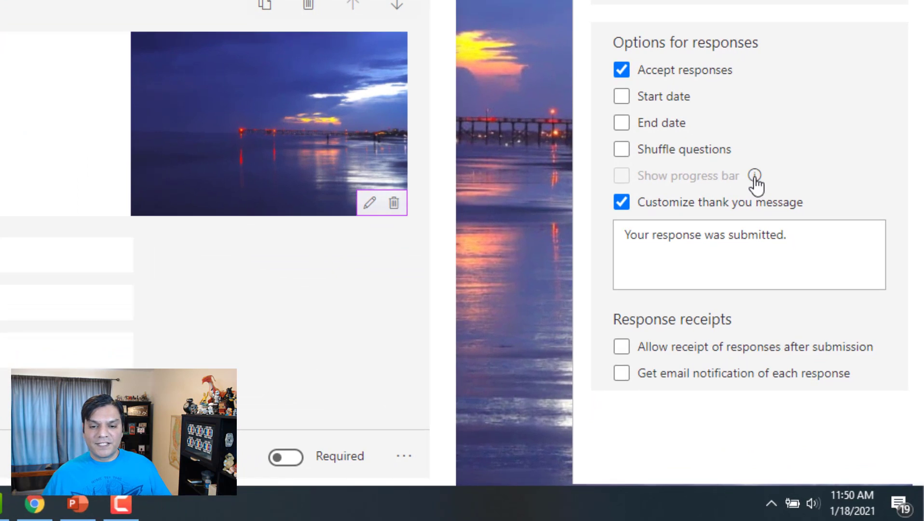
pyautogui.moveTo(831, 333)
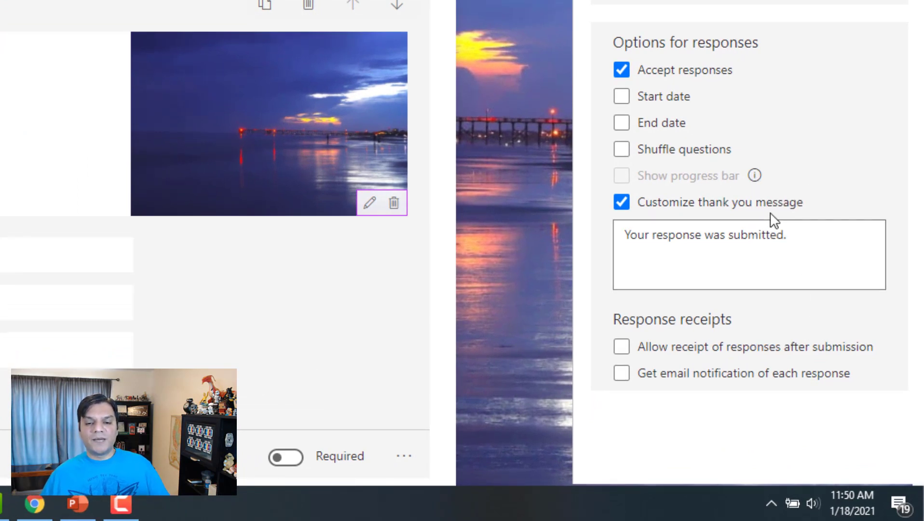
pyautogui.moveTo(742, 182)
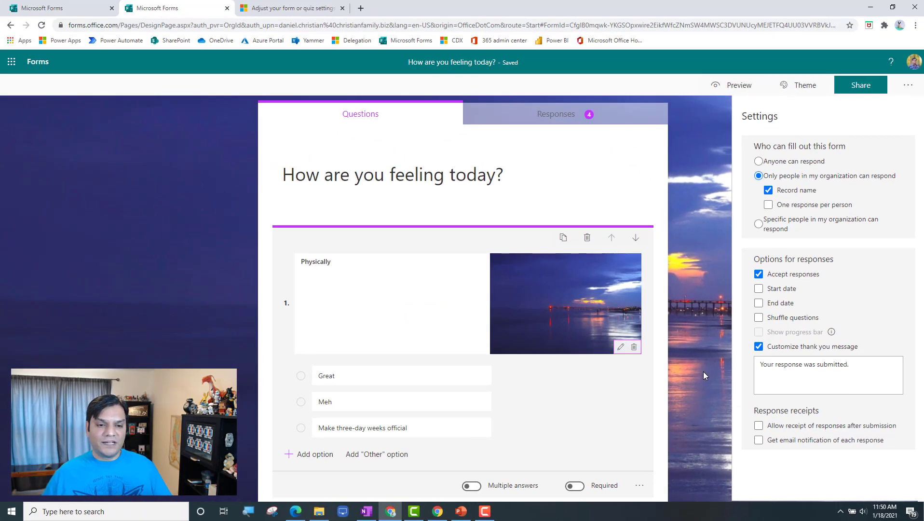
# Preview the General Medical History Form for Demo and examine the progress bar at the end of its first page.
pyautogui.click(79, 5)
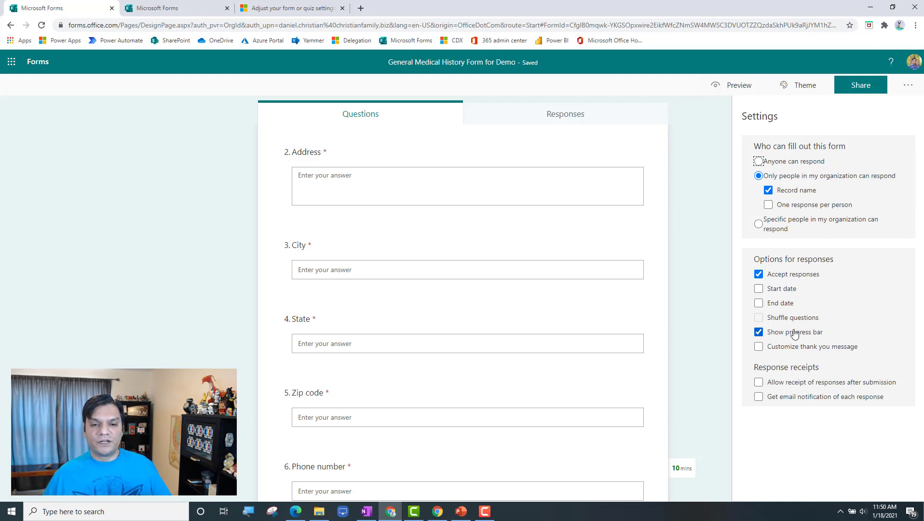
pyautogui.click(728, 87)
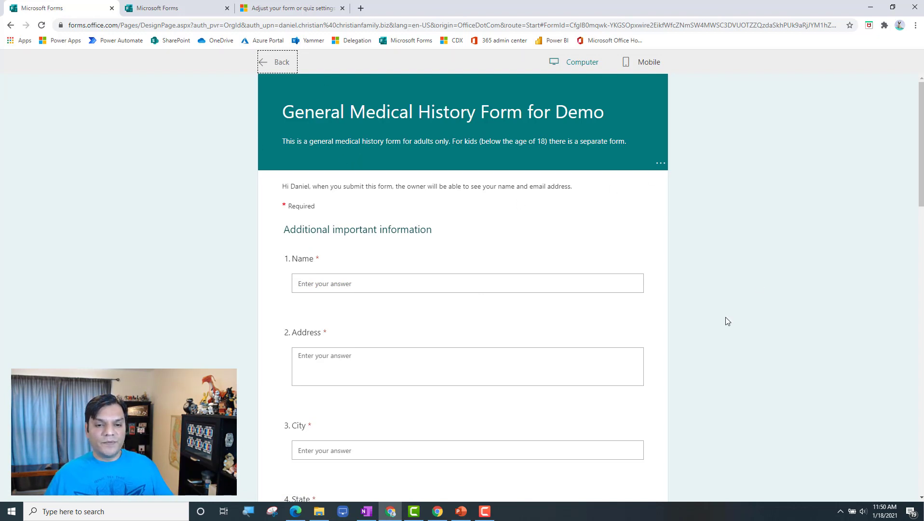
pyautogui.scroll(-20, 725, 318)
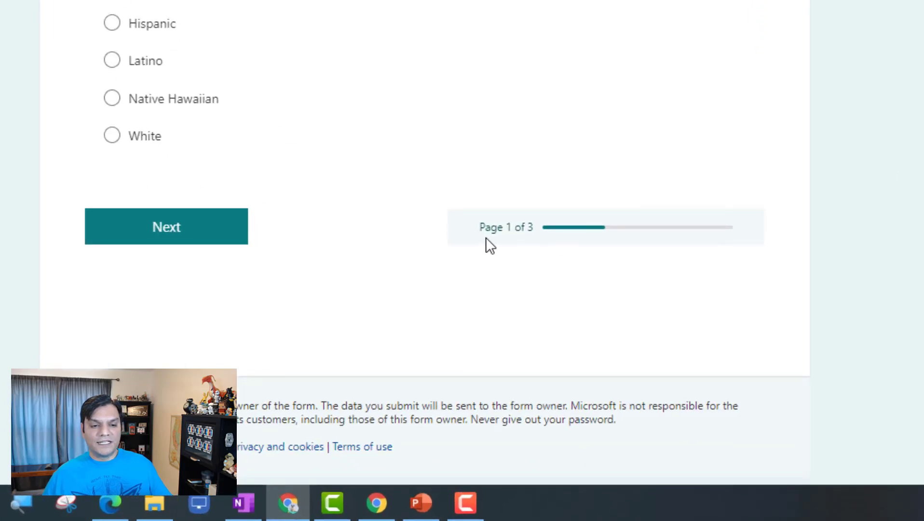